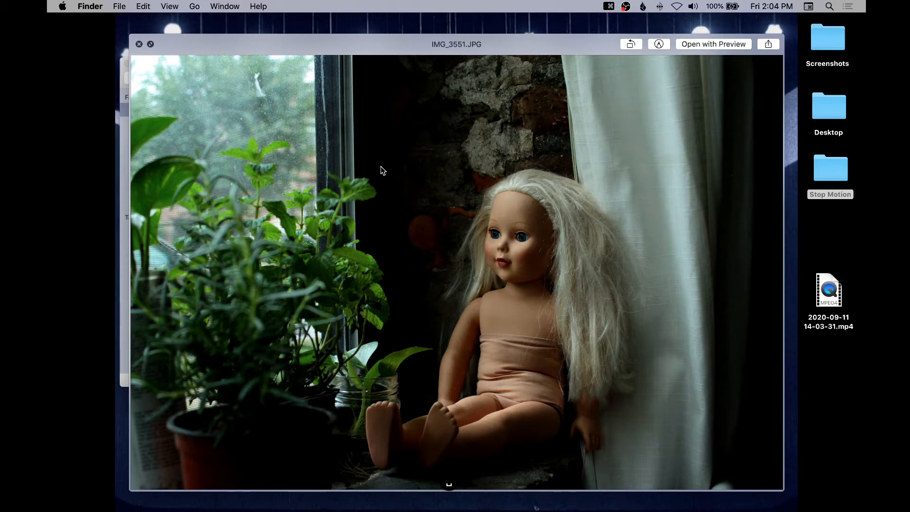
# Close the enlarged preview of IMG_3551.JPG and check the file's details in the Stop Motion folder.
pyautogui.press('space')
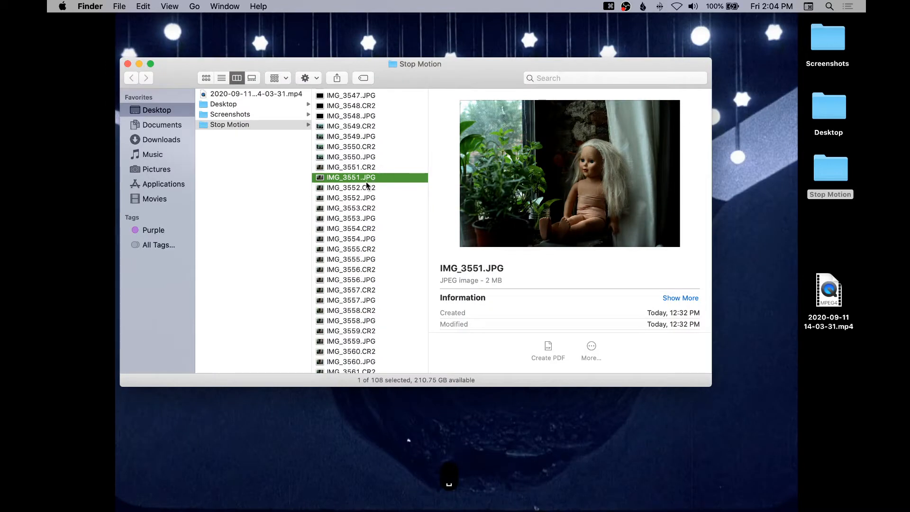
pyautogui.scroll(-3, 564, 316)
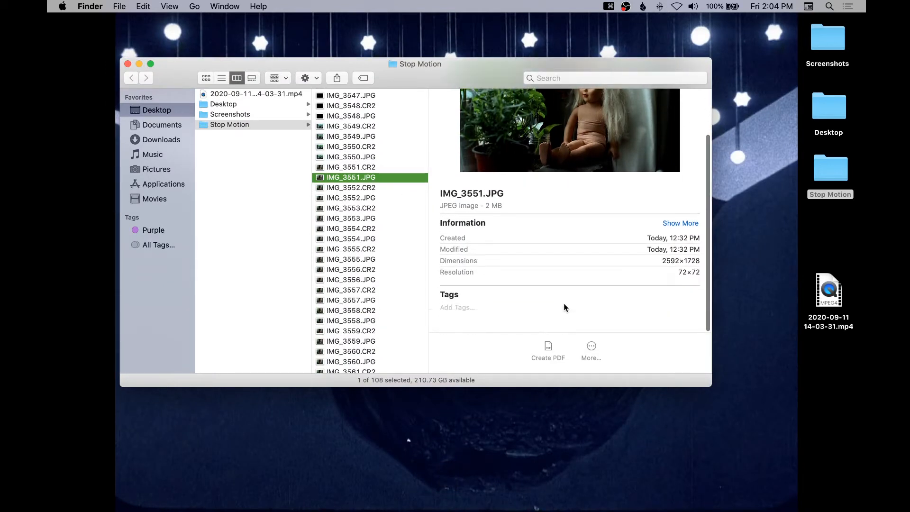
pyautogui.scroll(3, 559, 299)
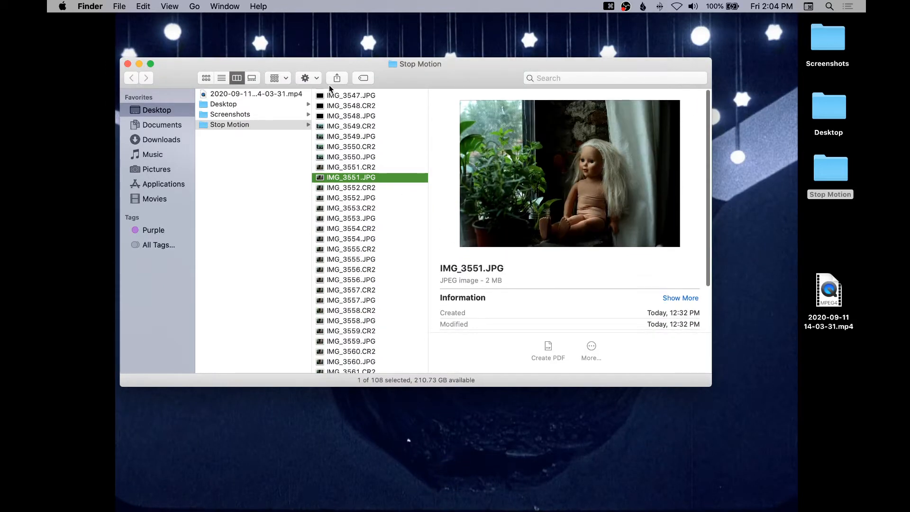
pyautogui.scroll(1, 340, 121)
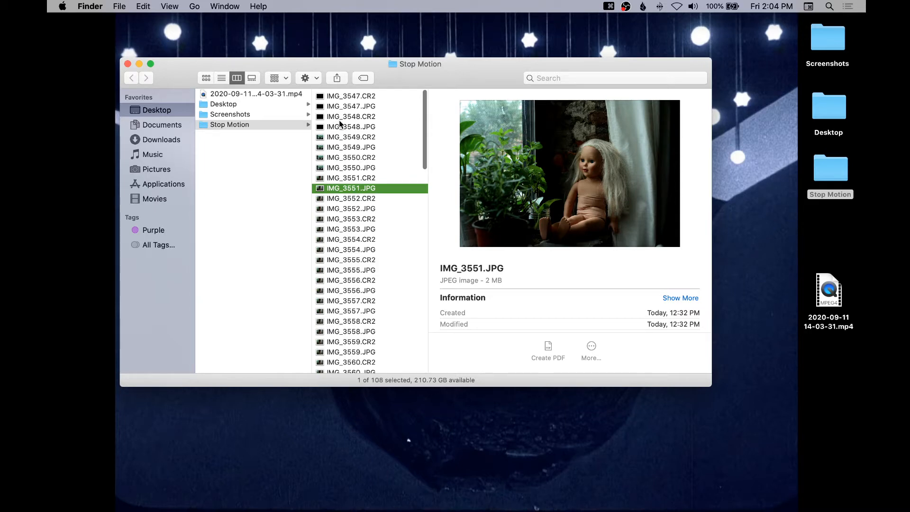
# Create a new folder named JPGs inside the Stop Motion folder.
pyautogui.click(317, 77)
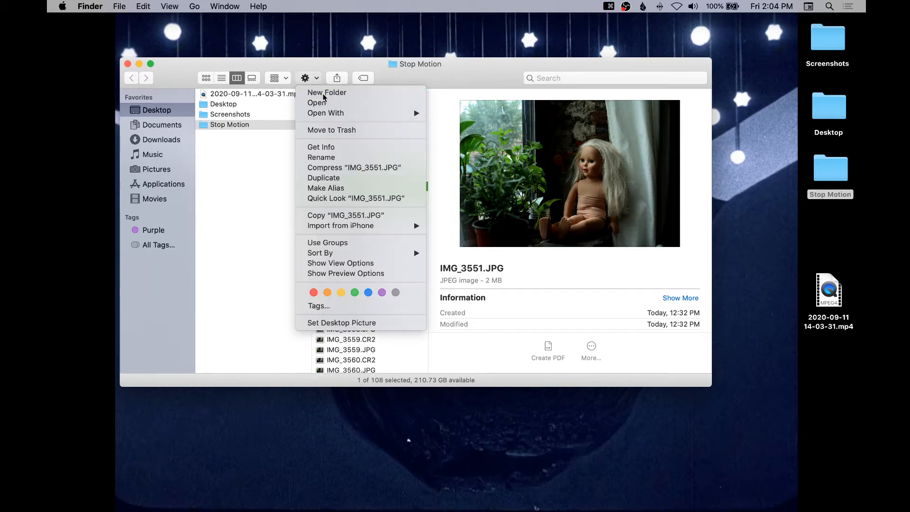
pyautogui.click(322, 93)
pyautogui.write('JPGS')
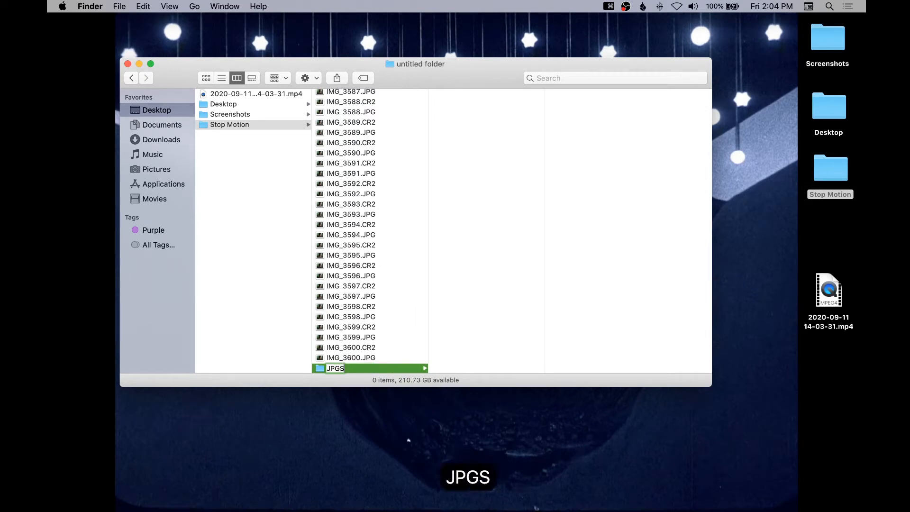
pyautogui.press('BackSpace')
pyautogui.write('s')
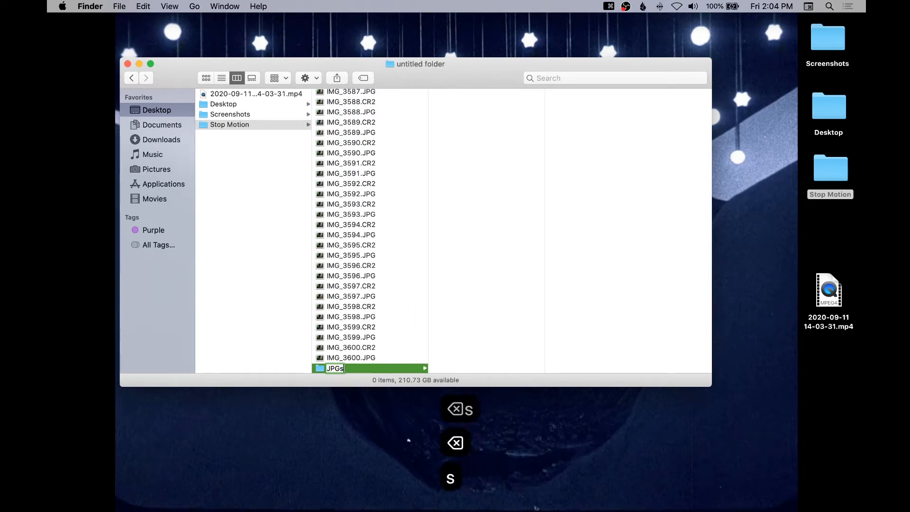
pyautogui.press('Return')
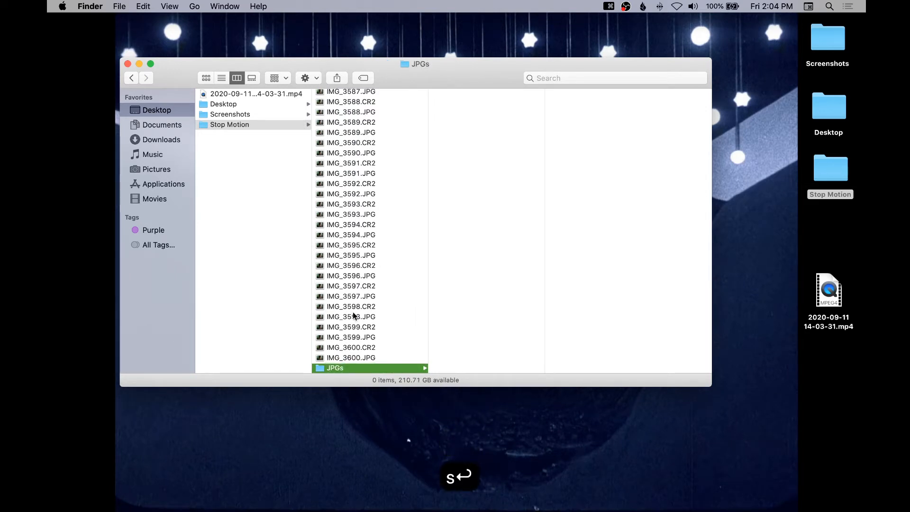
# Sort the files in the Stop Motion folder by kind.
pyautogui.click(307, 78)
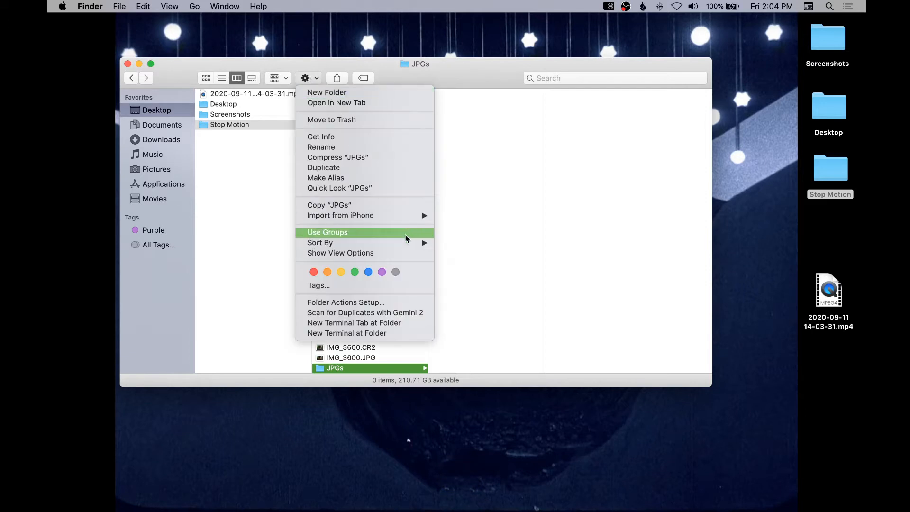
pyautogui.moveTo(406, 244)
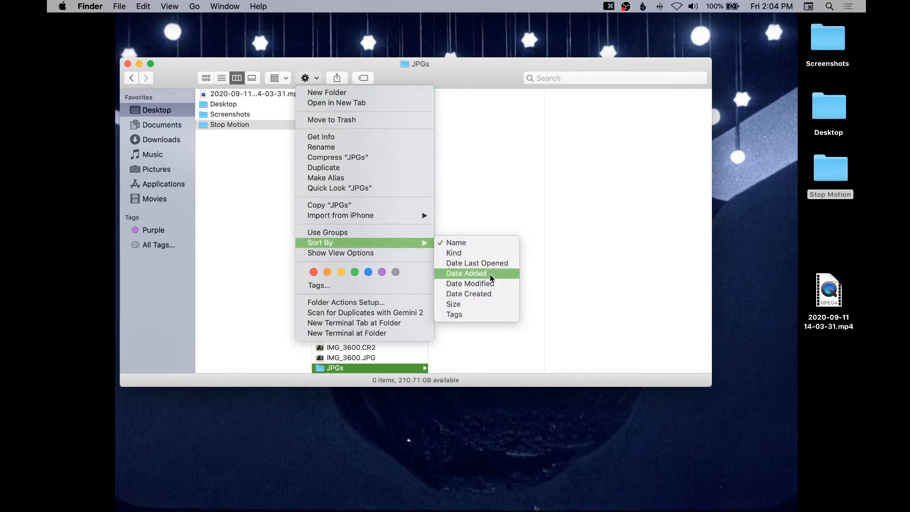
pyautogui.click(490, 252)
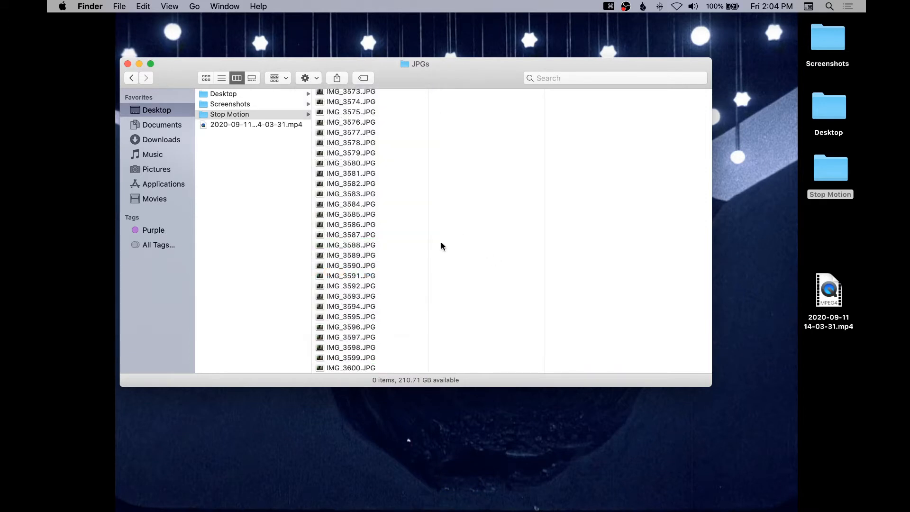
# Move all the JPG images, IMG_3547.JPG through IMG_3600.JPG, into the JPGs folder.
pyautogui.scroll(-5, 406, 238)
pyautogui.click(360, 368)
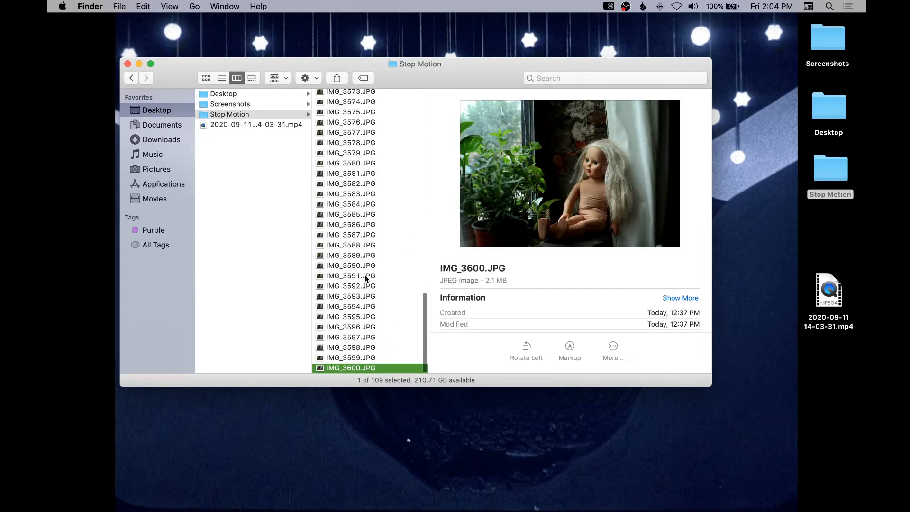
pyautogui.scroll(10, 370, 322)
pyautogui.scroll(-4, 367, 274)
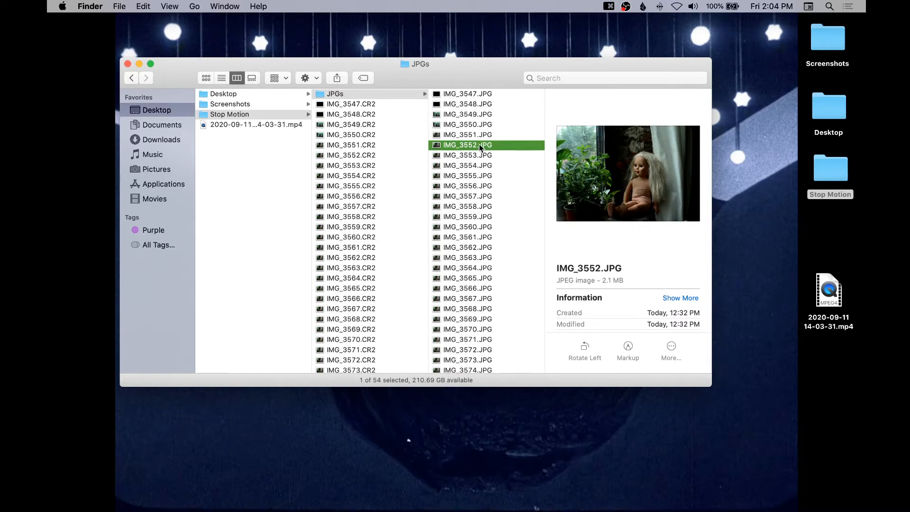
# Move the unneeded images IMG_3547.JPG through IMG_3550.JPG from the JPGs folder to the Trash.
pyautogui.click(481, 135)
pyautogui.click(482, 124)
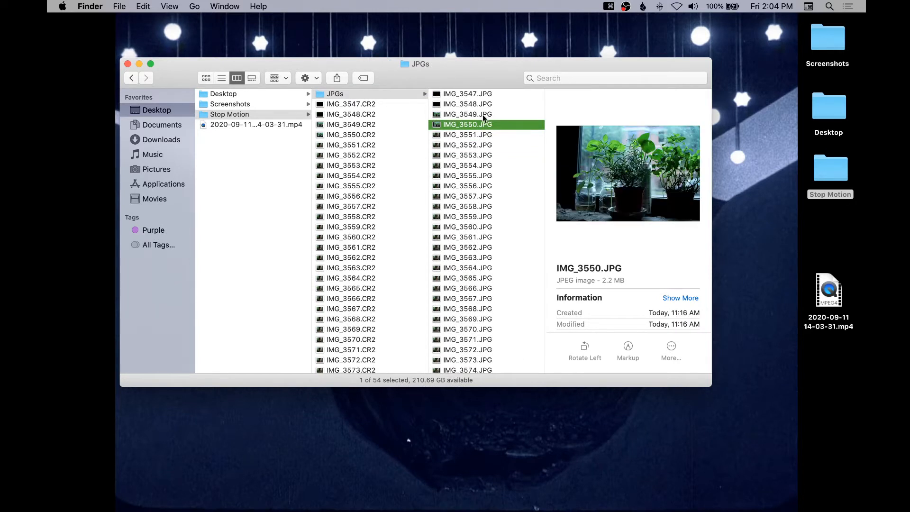
pyautogui.keyDown('shift'); pyautogui.click(483, 94); pyautogui.keyUp('shift')
pyautogui.rightClick(483, 94)
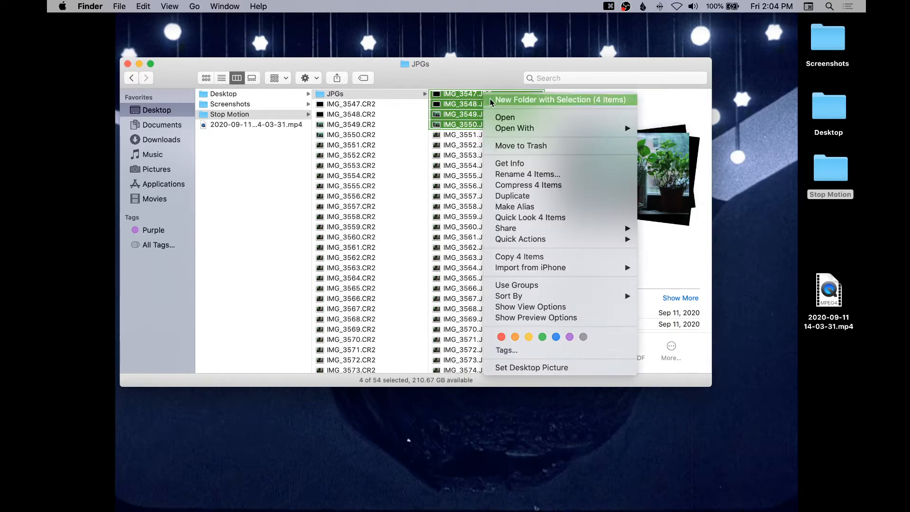
pyautogui.click(502, 146)
# Check the last and first of the remaining images in the JPGs folder.
pyautogui.scroll(-5, 486, 161)
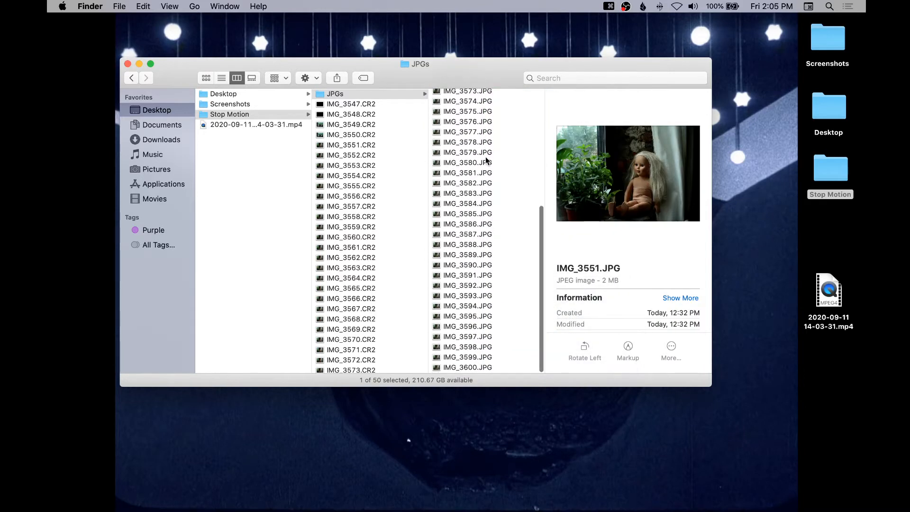
pyautogui.click(474, 367)
pyautogui.scroll(5, 479, 331)
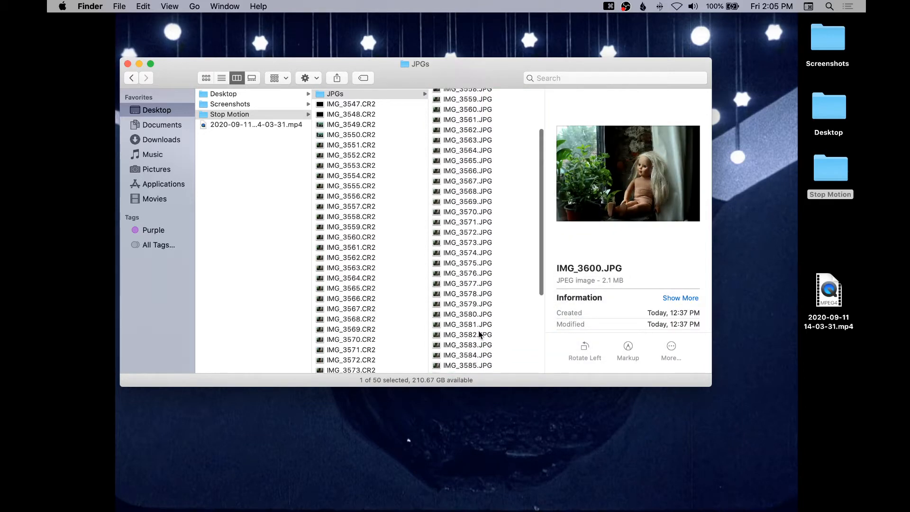
pyautogui.click(475, 94)
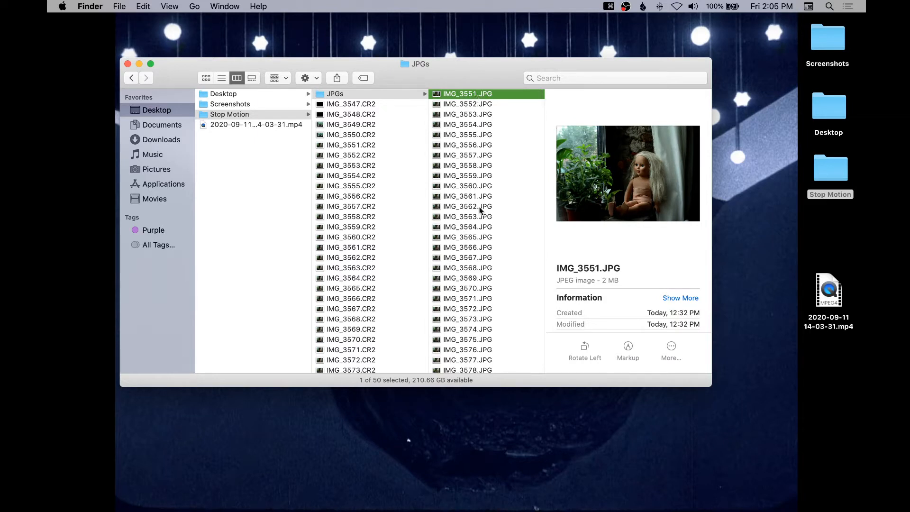
# Open Premiere Pro and start a new project named Stop Motion.
pyautogui.moveTo(466, 510)
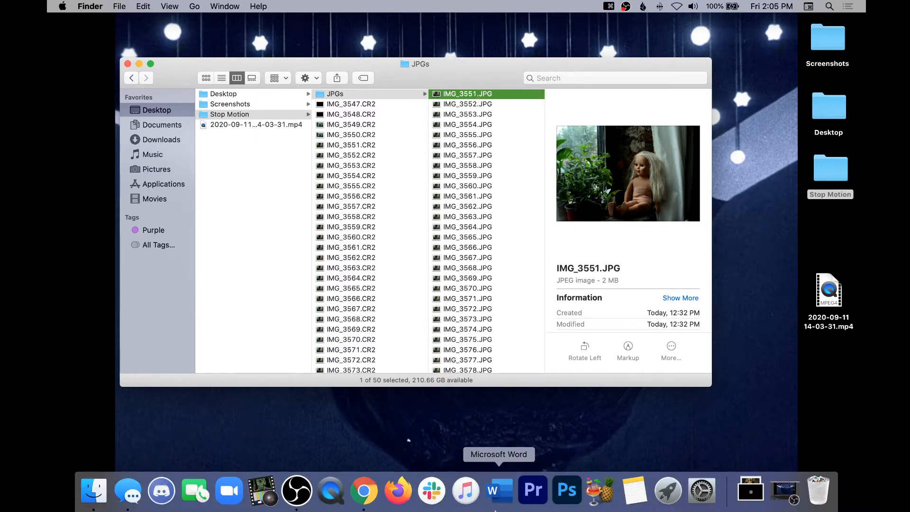
pyautogui.click(526, 507)
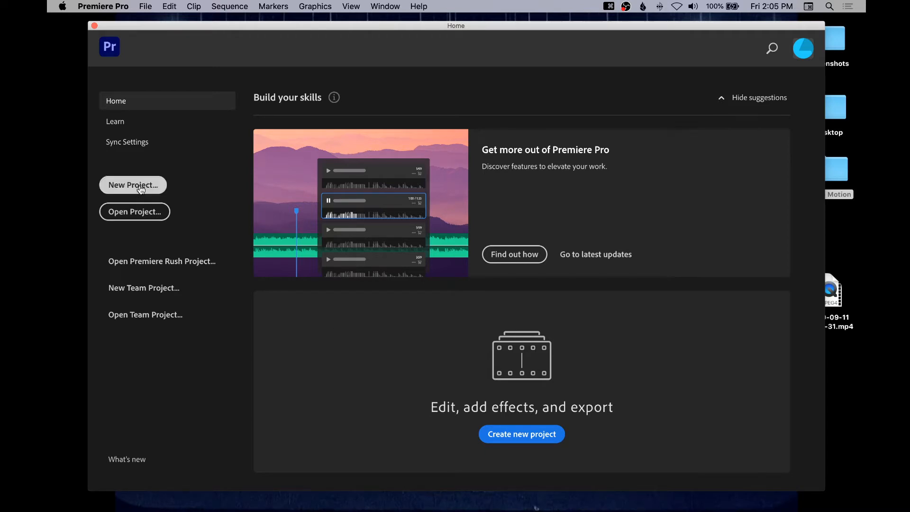
pyautogui.click(143, 6)
pyautogui.moveTo(152, 21)
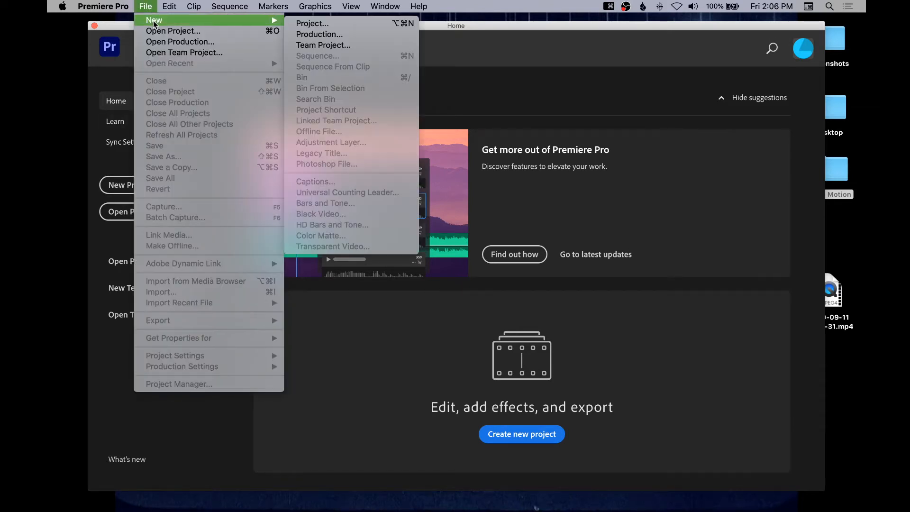
pyautogui.click(329, 24)
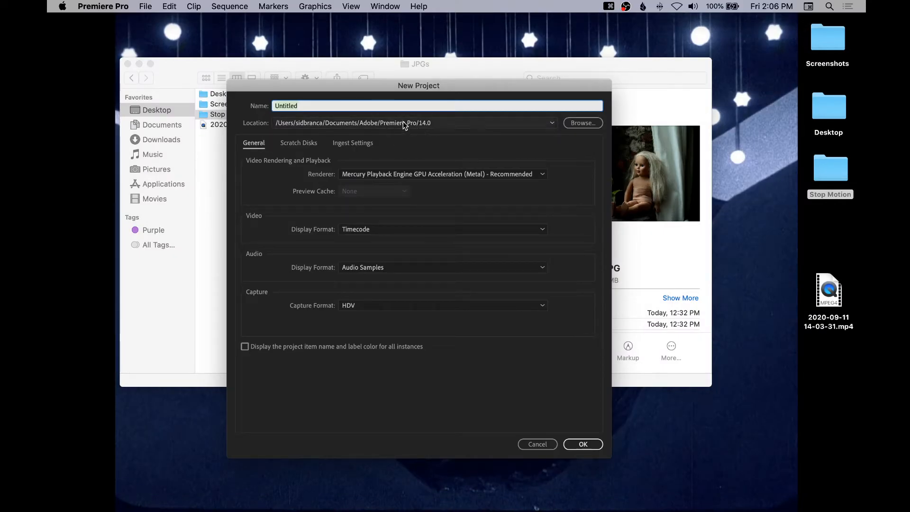
pyautogui.write('Stop Motion')
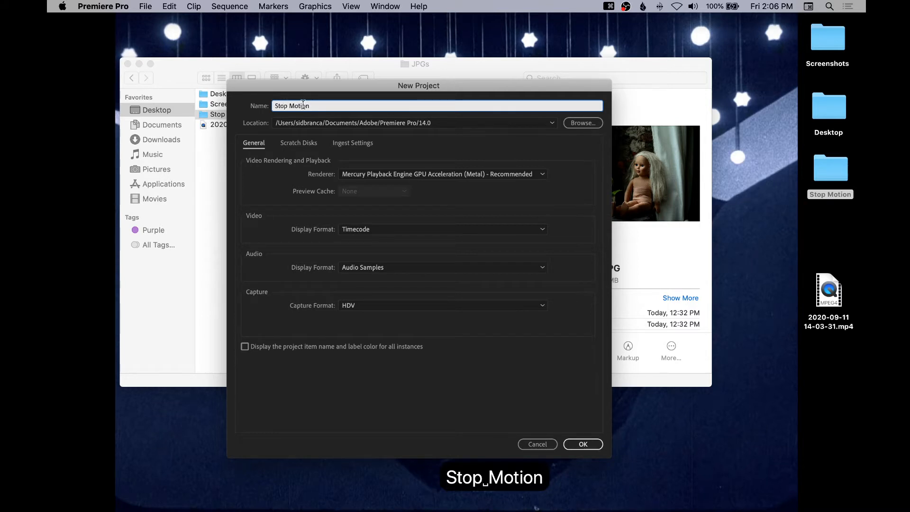
# Set the new project's location to the Stop Motion folder on the Desktop.
pyautogui.click(593, 126)
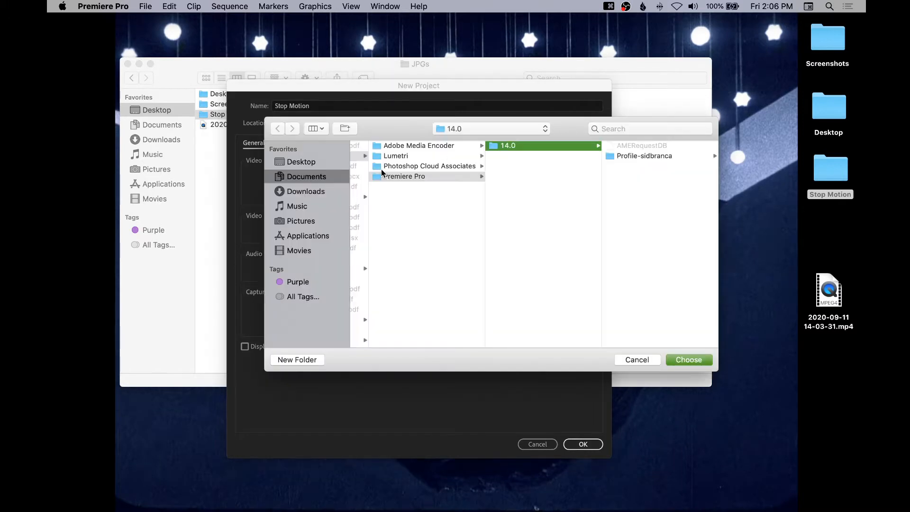
pyautogui.click(306, 164)
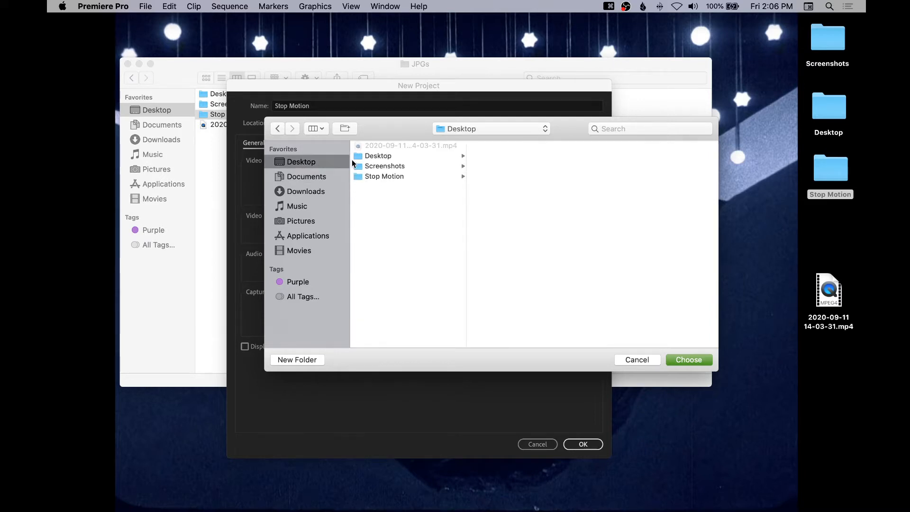
pyautogui.click(383, 176)
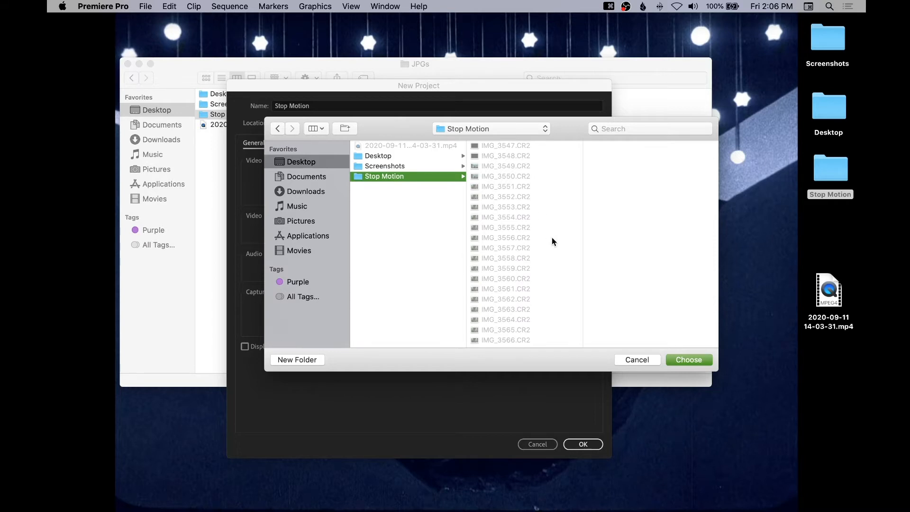
pyautogui.click(691, 360)
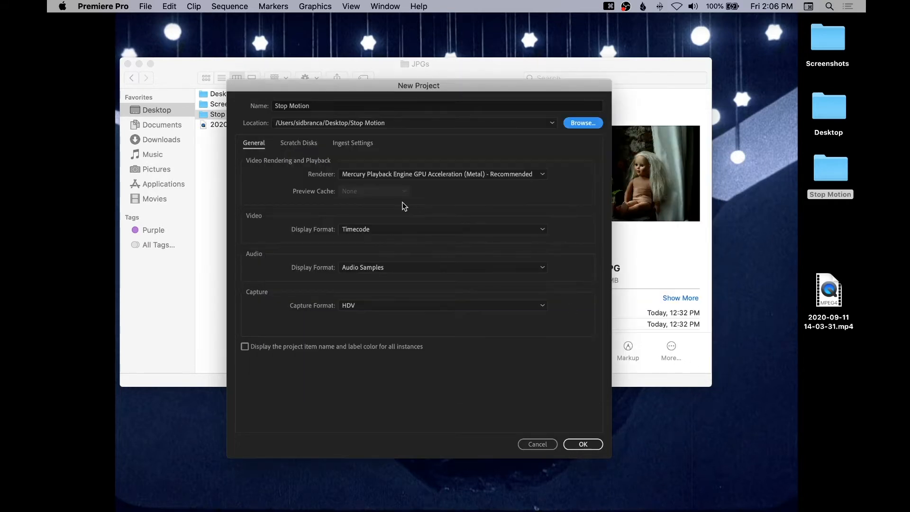
# Keep the Captured Video scratch disk on Same as Project and create the project.
pyautogui.click(298, 143)
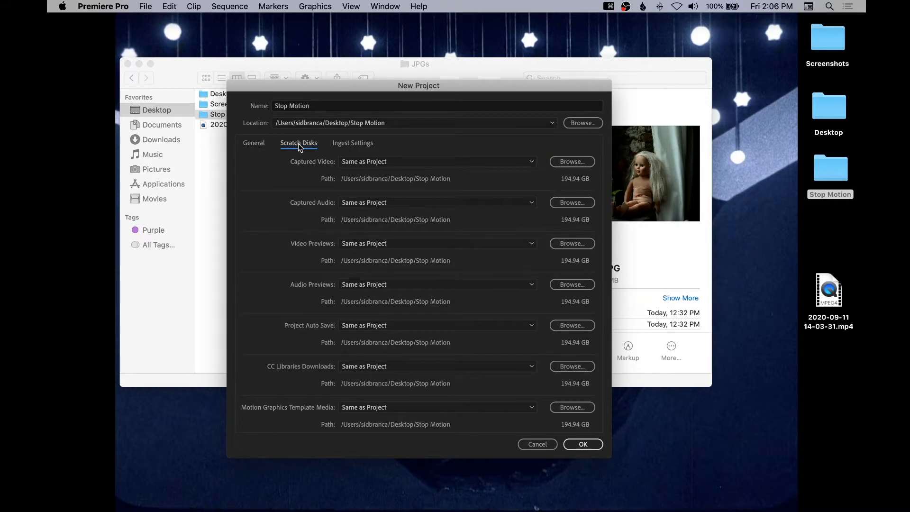
pyautogui.click(389, 162)
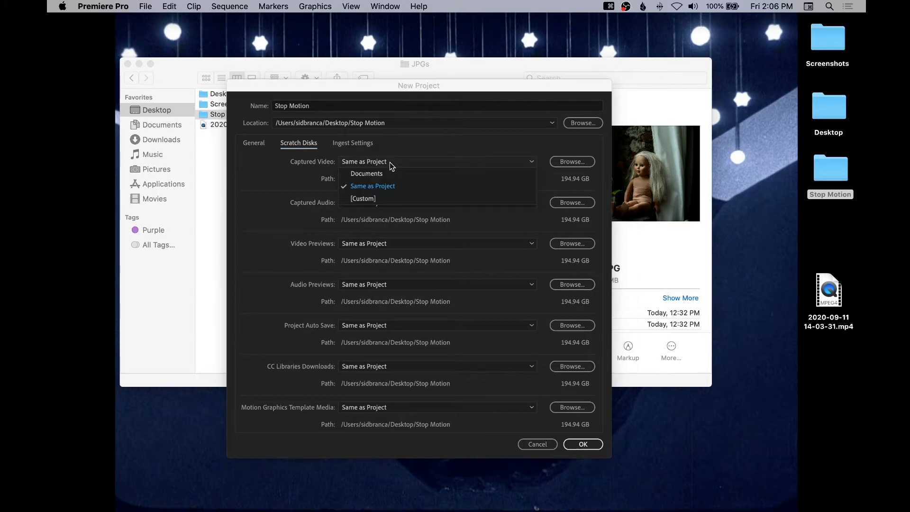
pyautogui.click(386, 186)
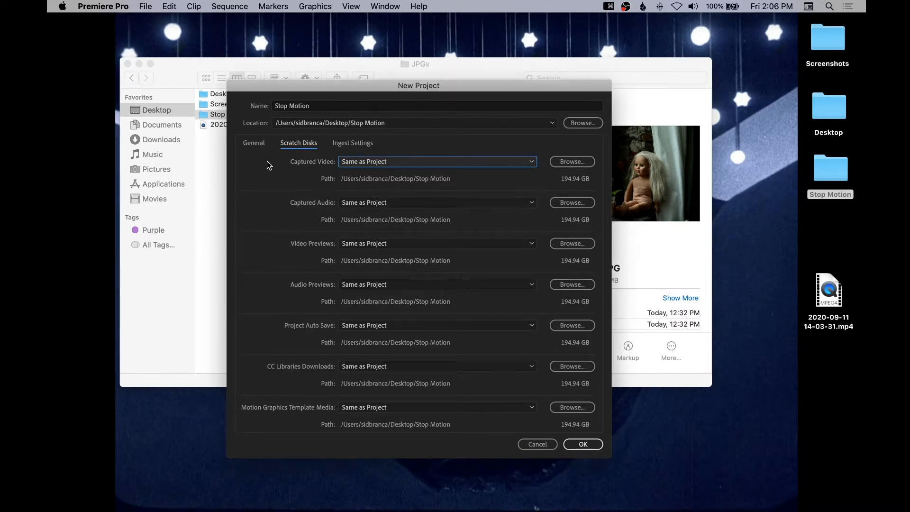
pyautogui.click(584, 444)
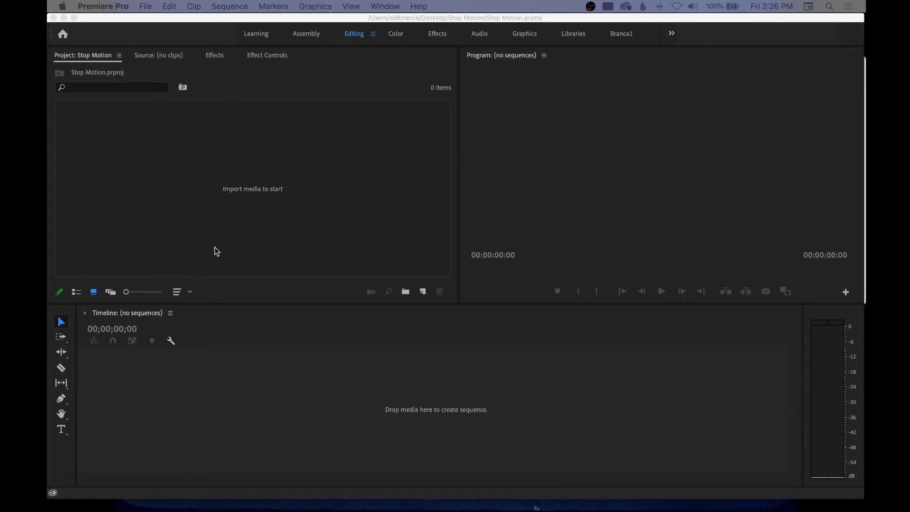
# Import the JPGs folder's photos as an image sequence starting from IMG_3551.JPG.
pyautogui.click(213, 219)
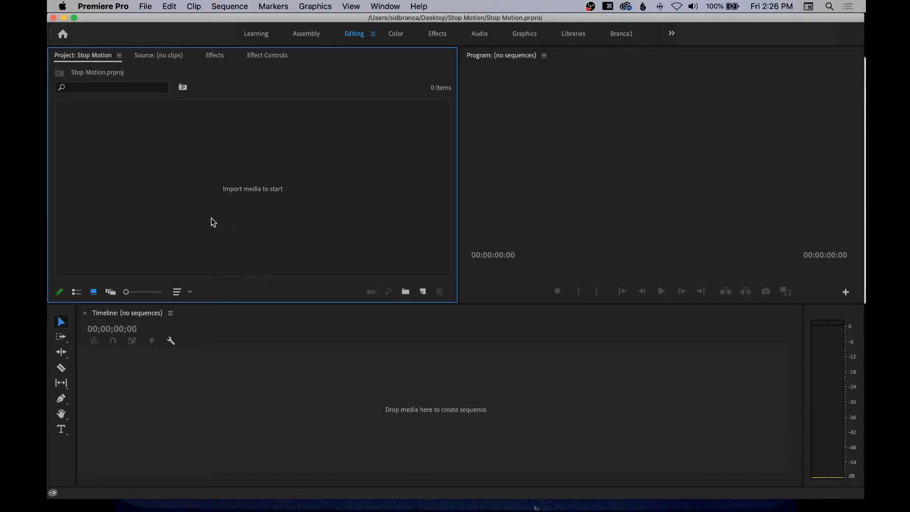
pyautogui.doubleClick(312, 174)
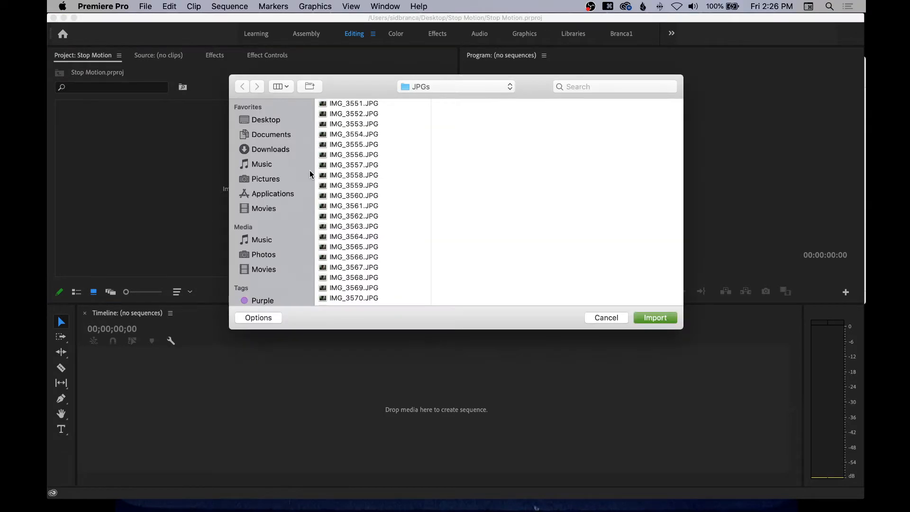
pyautogui.click(354, 104)
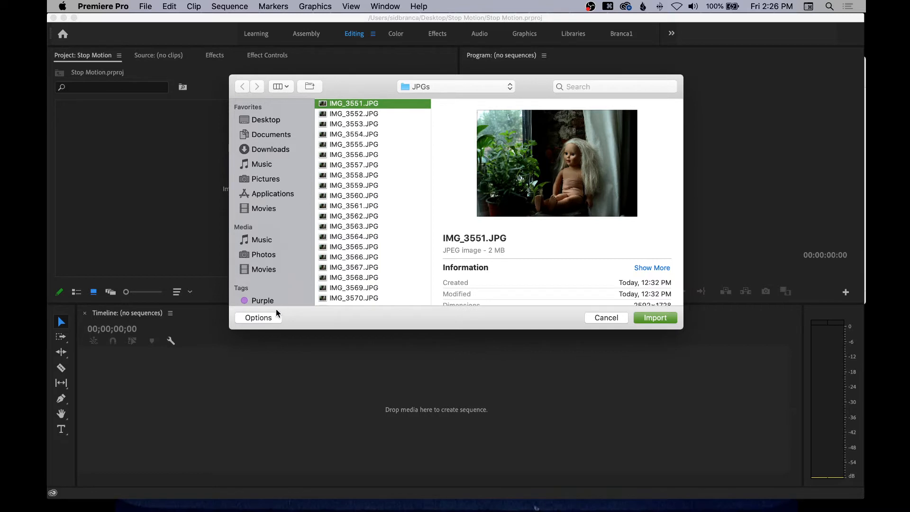
pyautogui.click(265, 317)
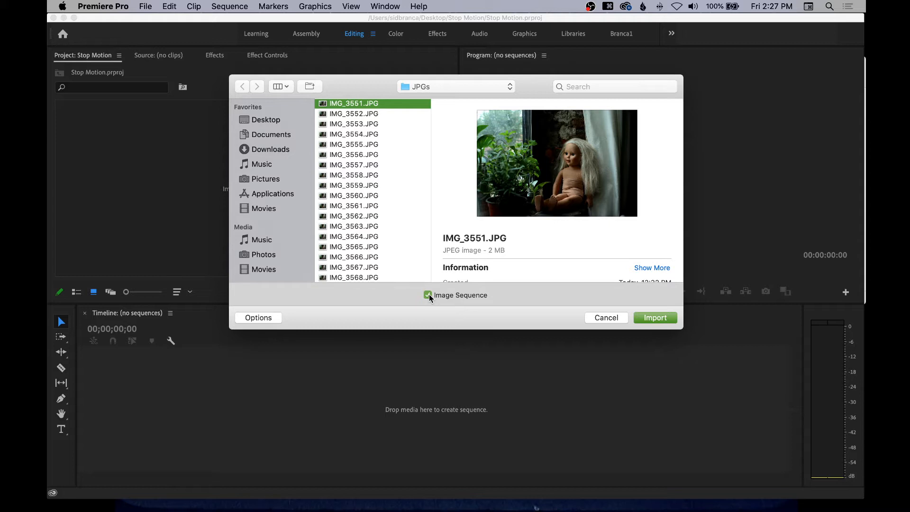
pyautogui.click(655, 318)
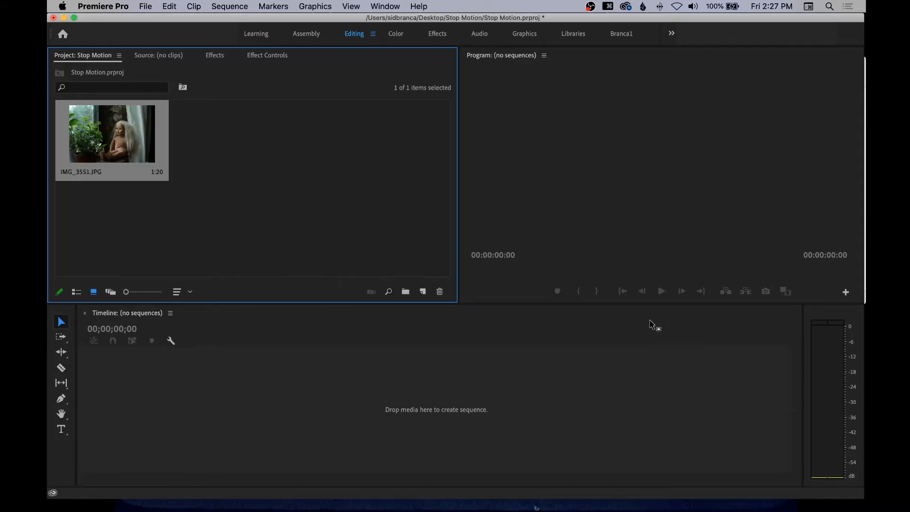
# Create a new sequence named "animation sequence 1" with the AVCHD 1080p24 preset.
pyautogui.click(246, 182)
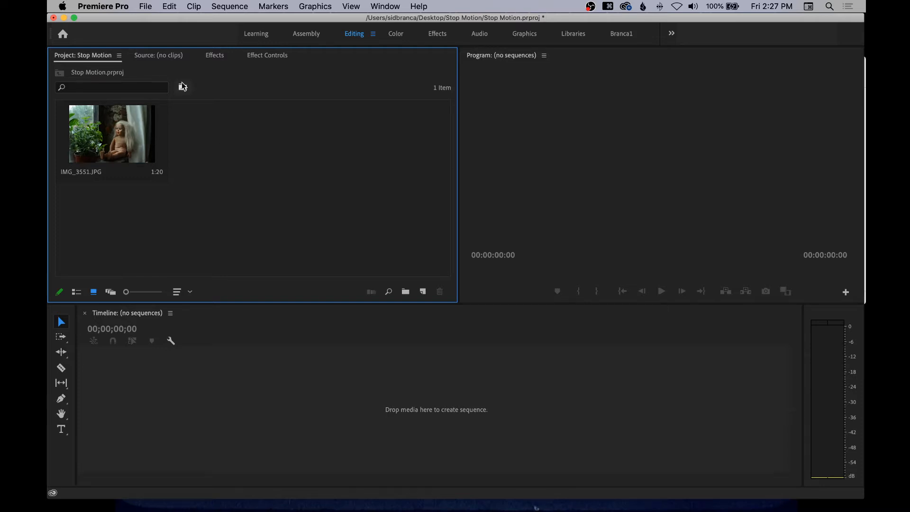
pyautogui.click(146, 6)
pyautogui.moveTo(147, 20)
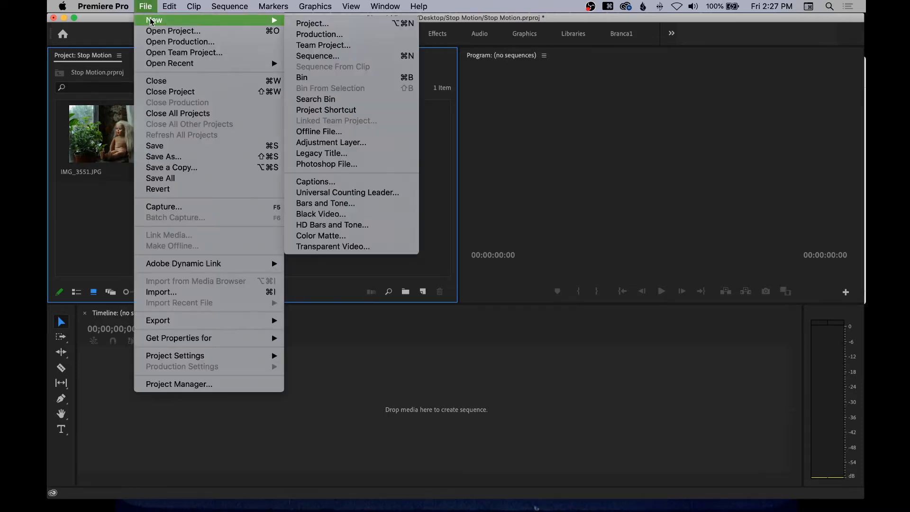
pyautogui.click(321, 56)
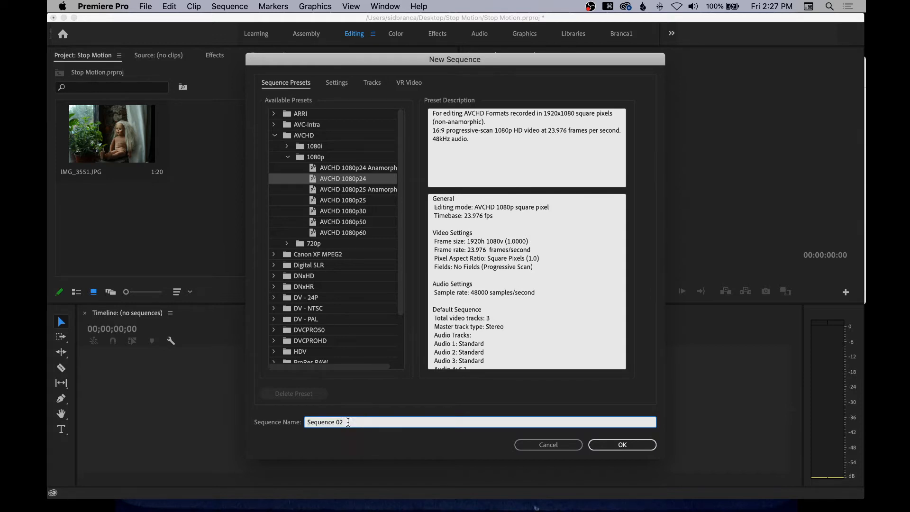
pyautogui.write('animati')
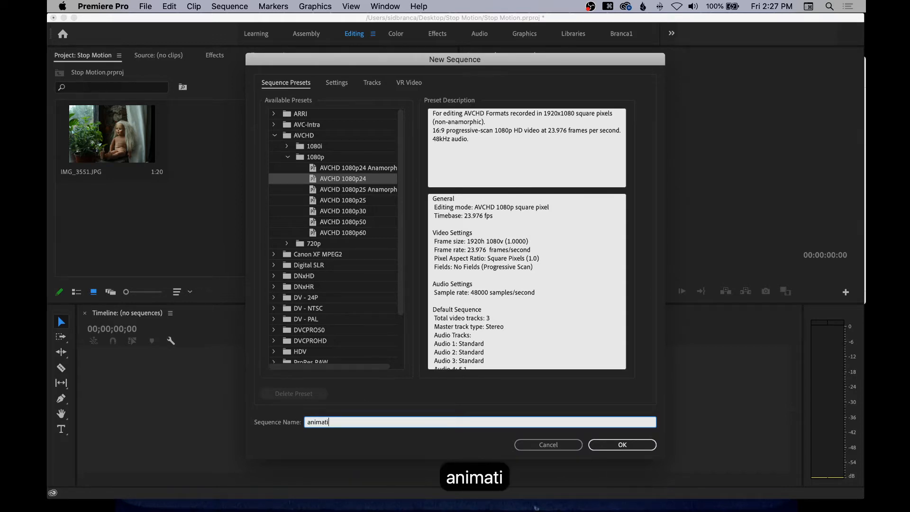
pyautogui.write('on sequence')
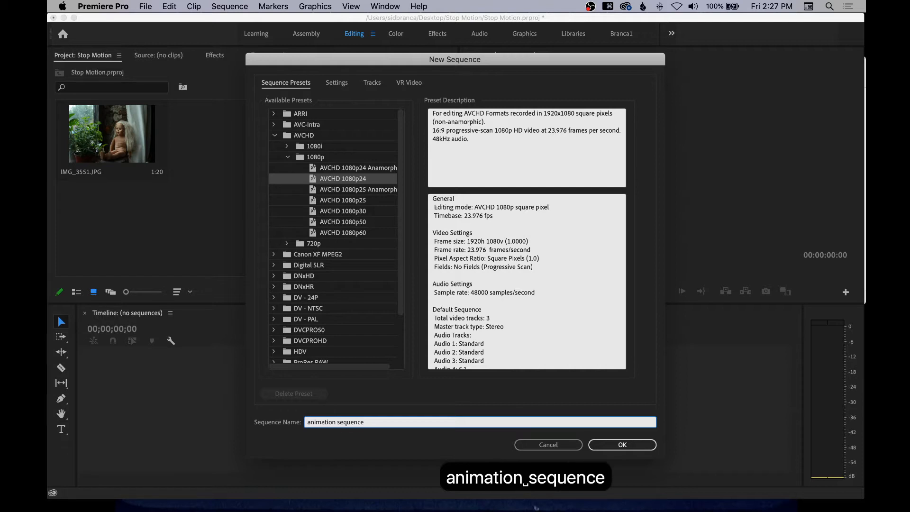
pyautogui.write(' 1')
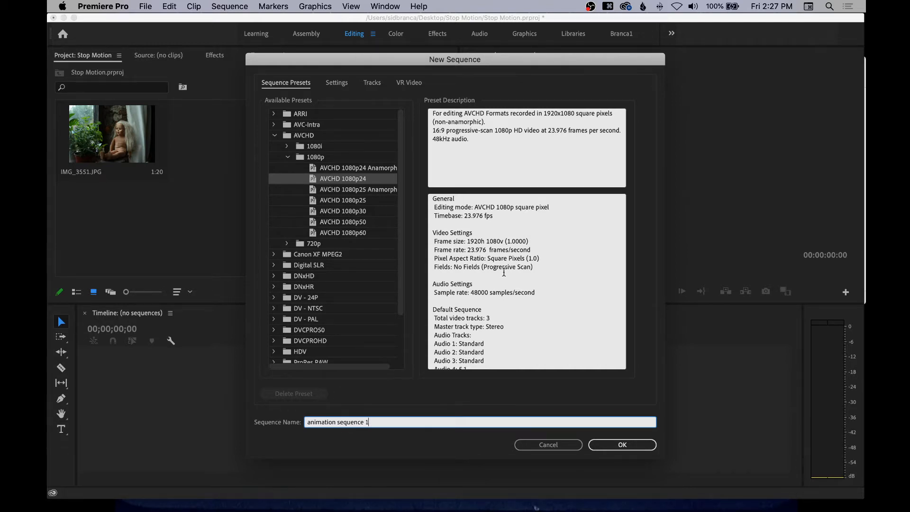
pyautogui.moveTo(467, 242); pyautogui.dragTo(535, 250)
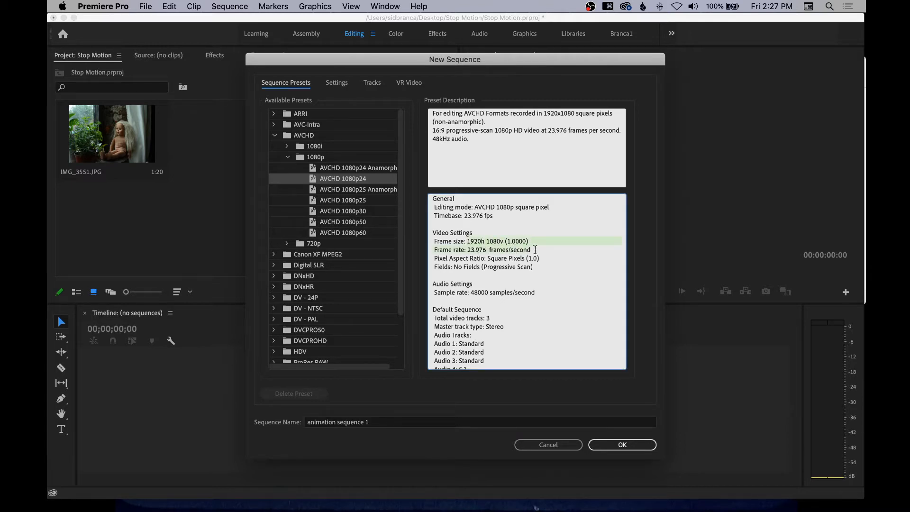
pyautogui.click(536, 240)
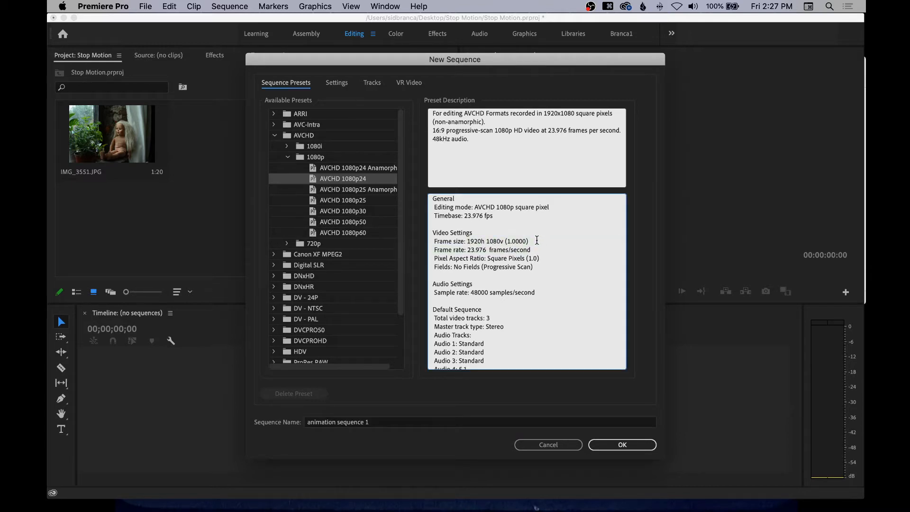
pyautogui.click(628, 446)
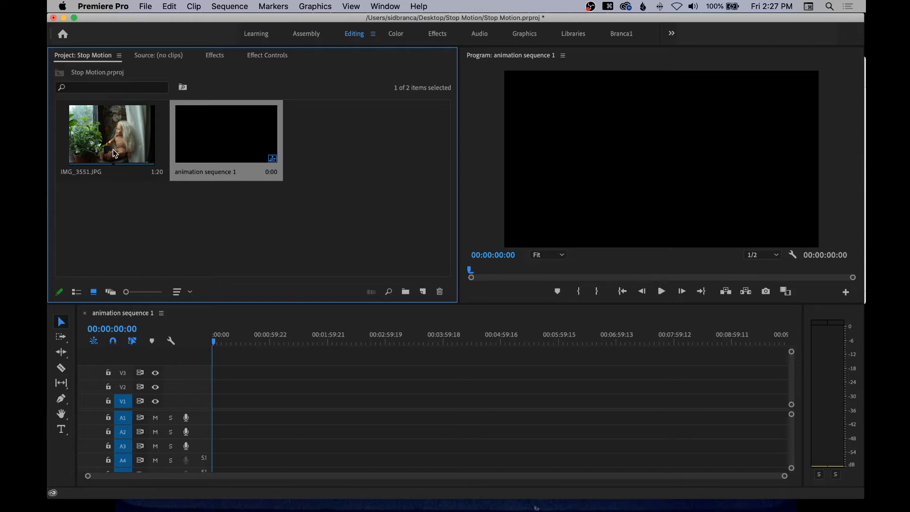
# Place the IMG_3551.JPG image sequence at the start of track V1, keeping the existing sequence settings.
pyautogui.moveTo(113, 150); pyautogui.dragTo(215, 408)
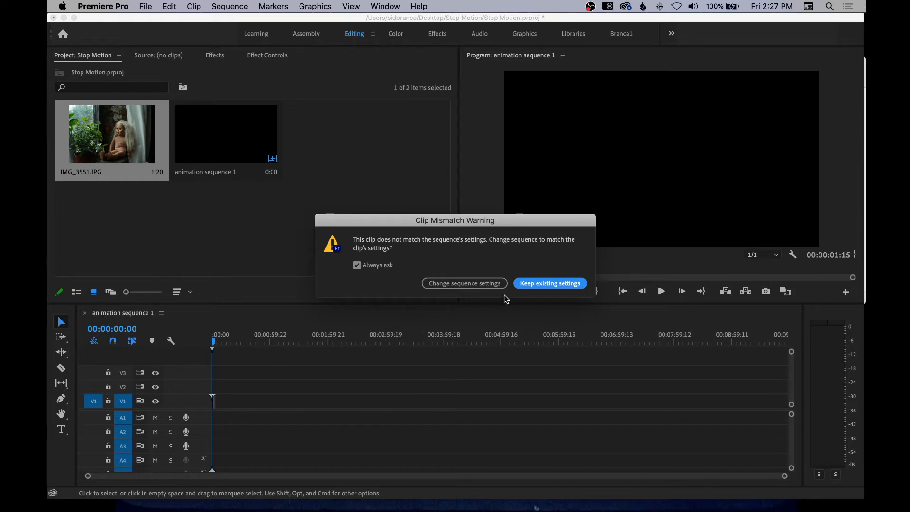
pyautogui.click(534, 284)
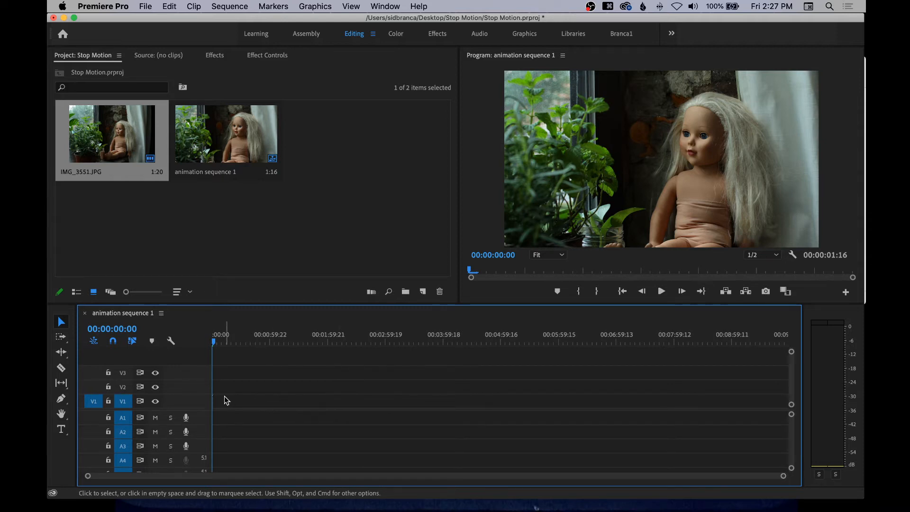
# Scale the IMG_3551.JPG clip on V1 down to about 74.7 so more of the image fits the frame.
pyautogui.press('=')
pyautogui.press('=')
pyautogui.press('=')
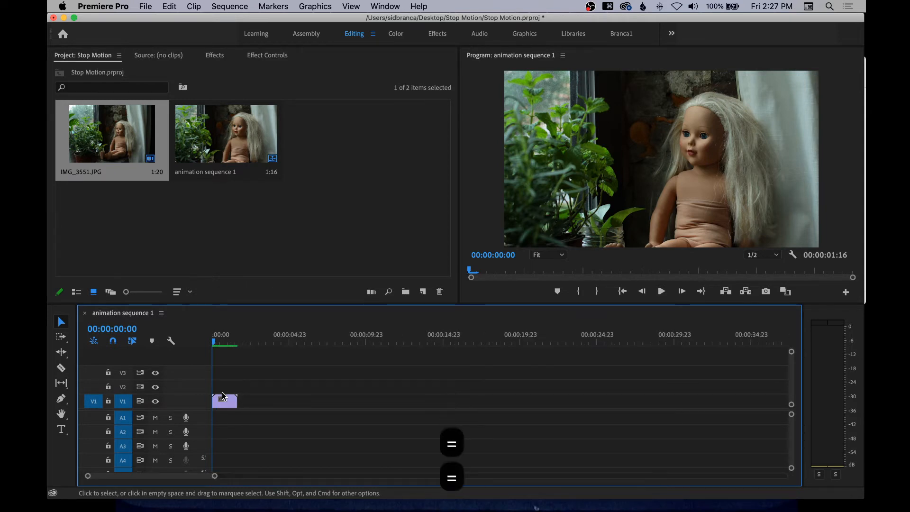
pyautogui.press('=')
pyautogui.press('=')
pyautogui.press('=')
pyautogui.press('=')
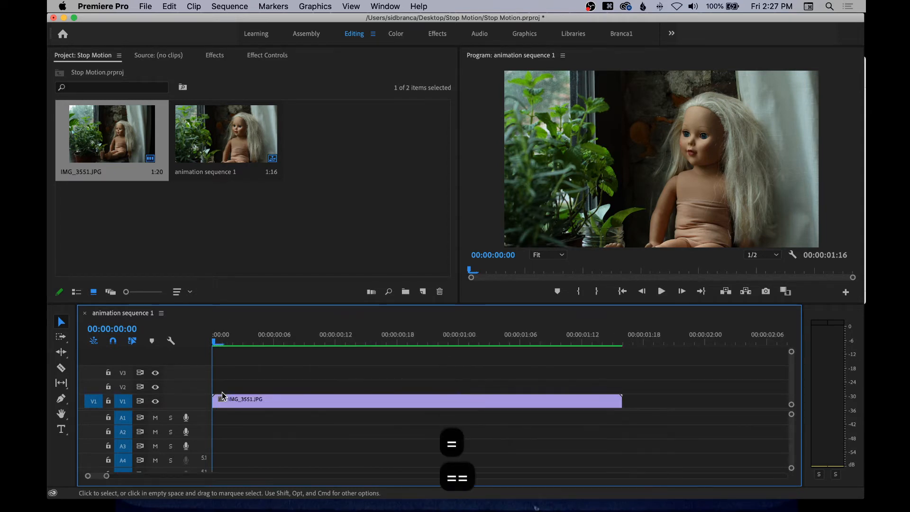
pyautogui.press('=')
pyautogui.press('-')
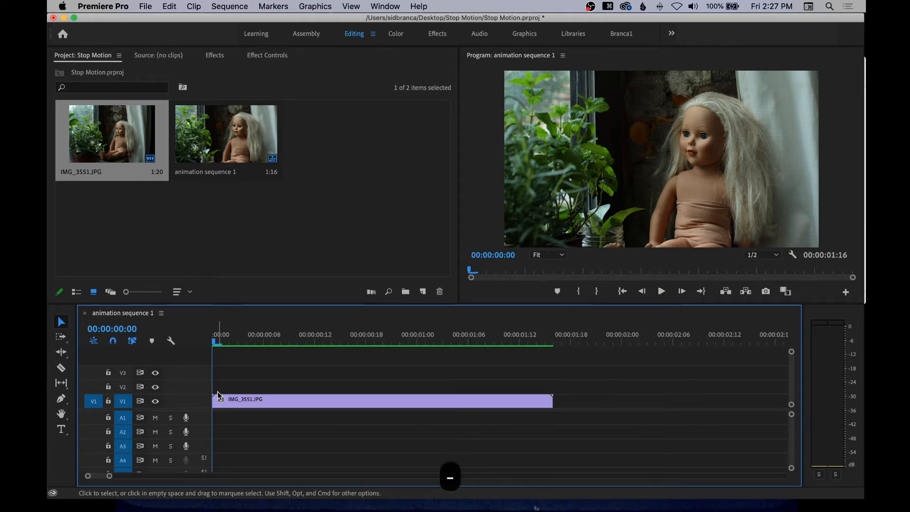
pyautogui.moveTo(216, 341)
pyautogui.mouseDown()
pyautogui.moveTo(469, 344)
pyautogui.moveTo(211, 347)
pyautogui.mouseUp()
pyautogui.click(273, 403)
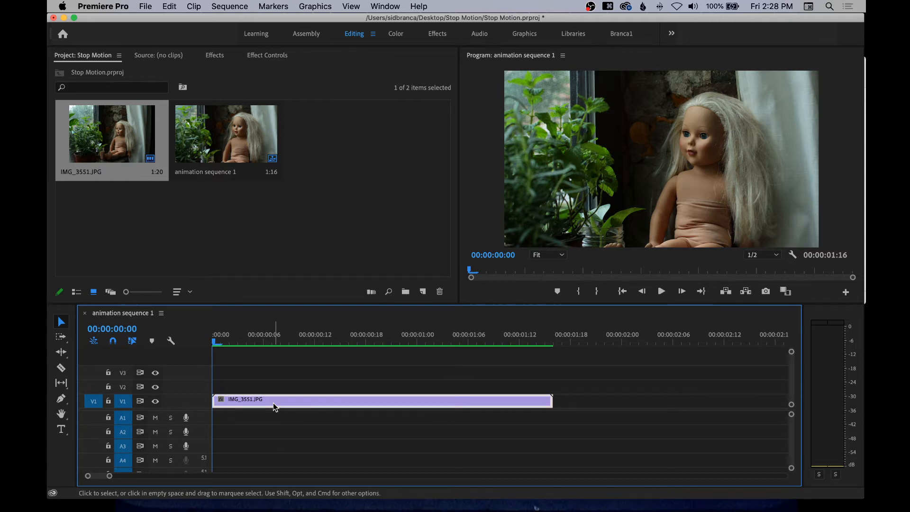
pyautogui.click(267, 56)
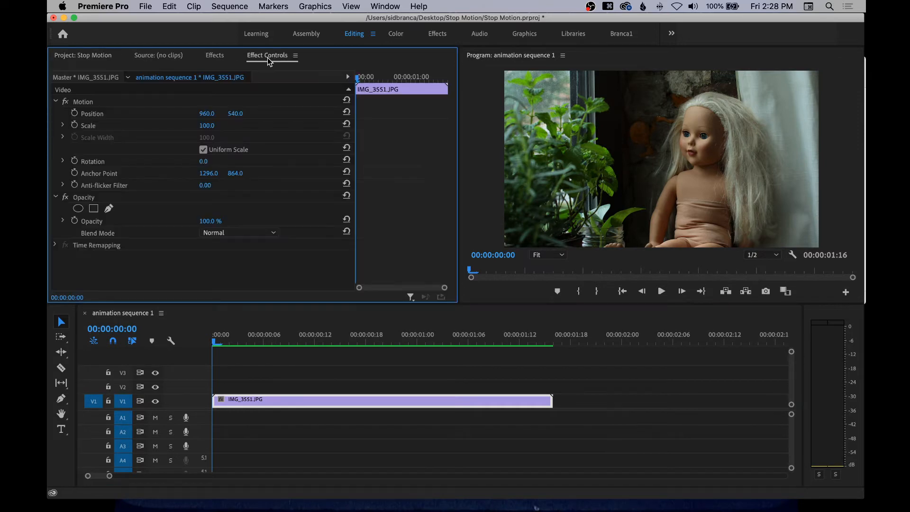
pyautogui.click(62, 125)
pyautogui.moveTo(206, 145); pyautogui.dragTo(168, 148)
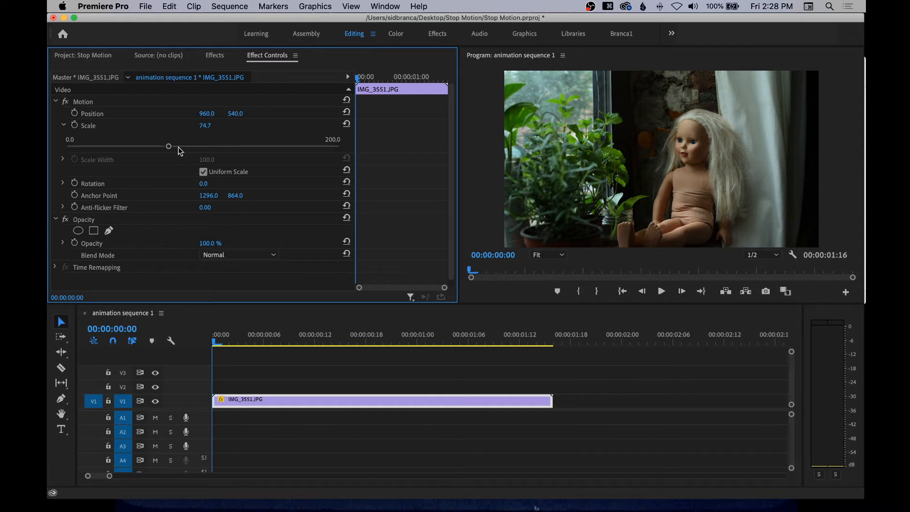
# Render animation sequence 1 from In to Out.
pyautogui.click(279, 336)
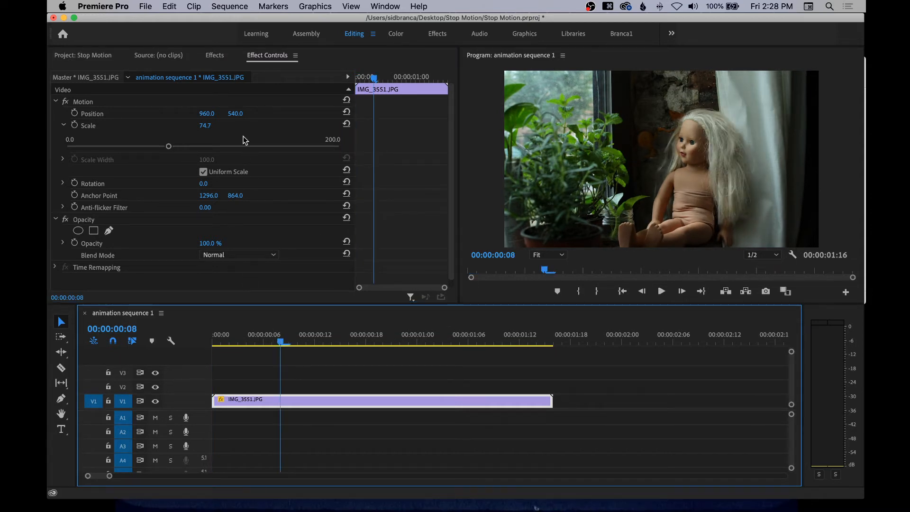
pyautogui.click(232, 6)
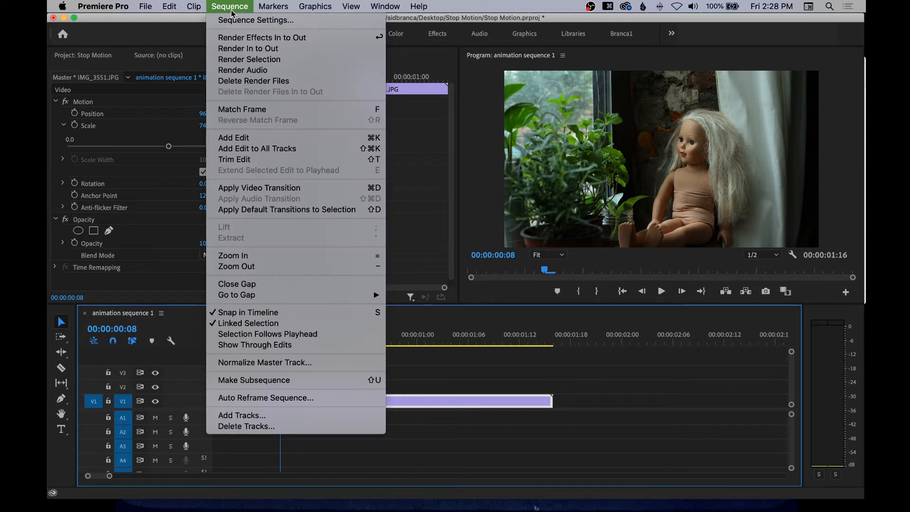
pyautogui.click(231, 47)
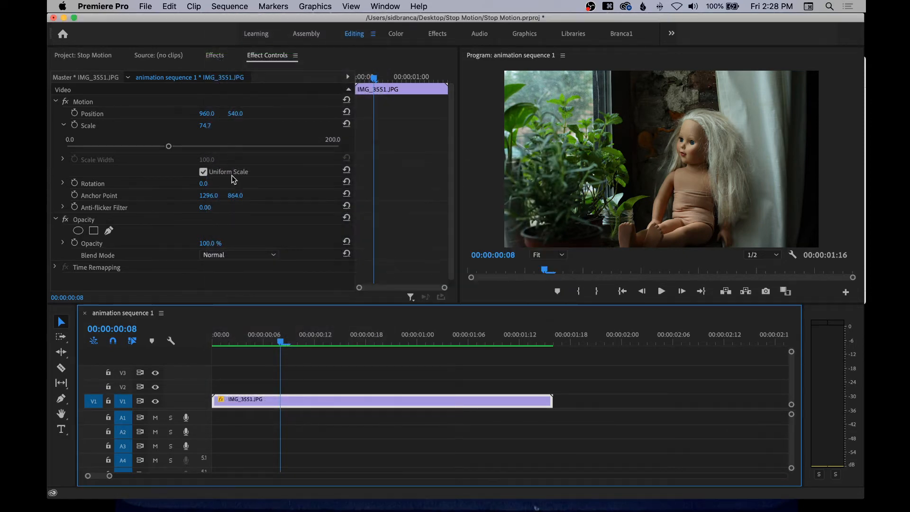
# Play the rendered animation from the start several times to review its motion and speed.
pyautogui.moveTo(269, 335); pyautogui.dragTo(213, 338)
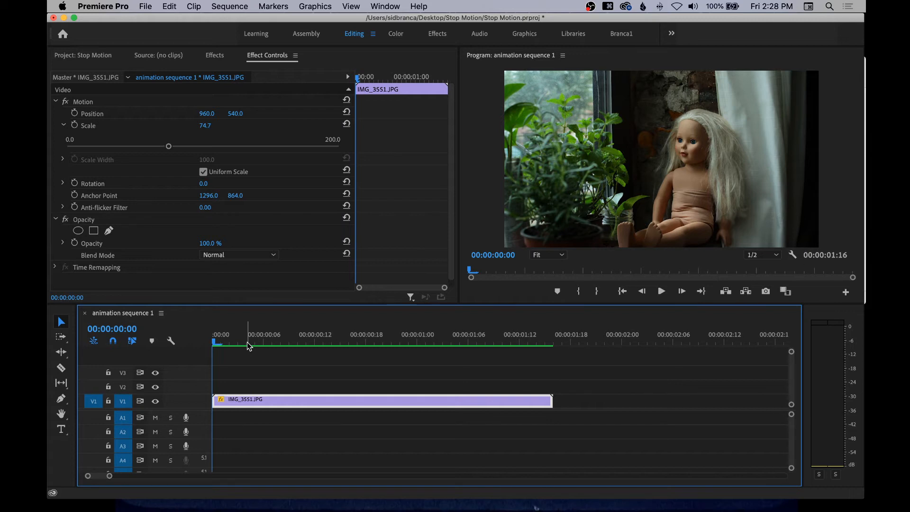
pyautogui.press('space')
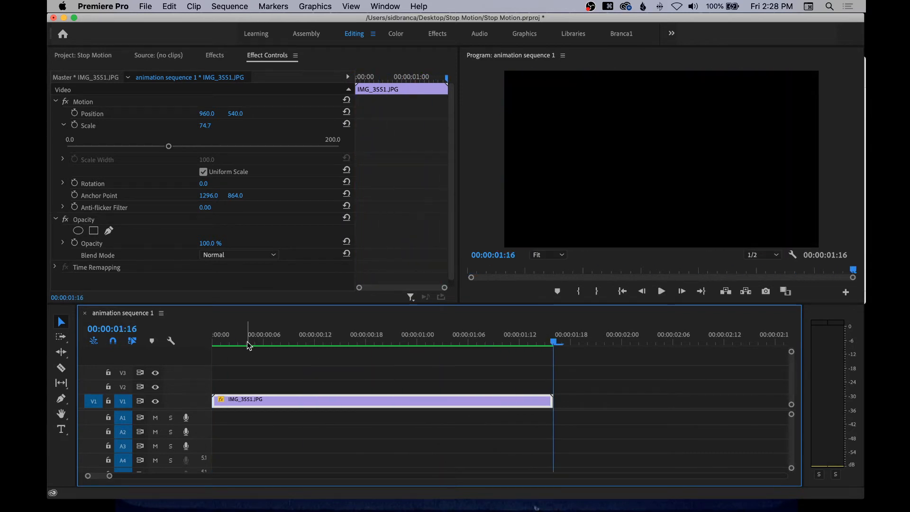
pyautogui.press('Home')
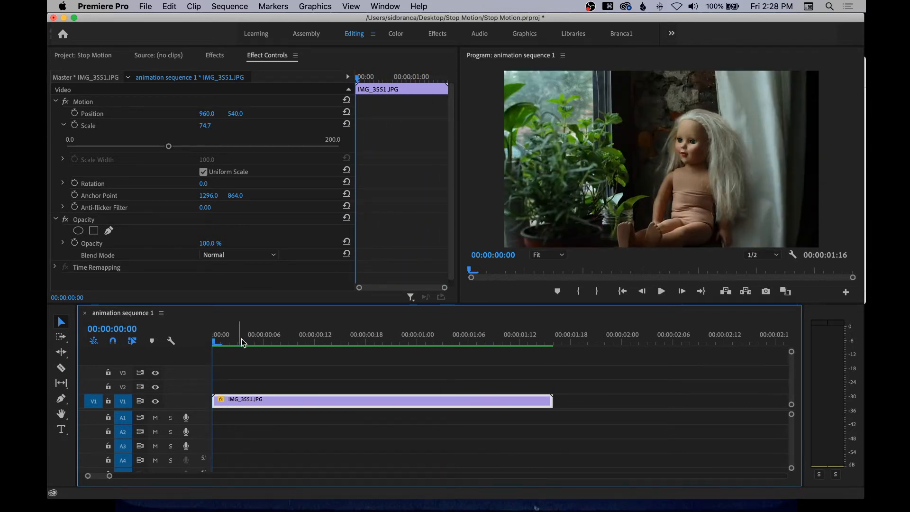
pyautogui.press('space')
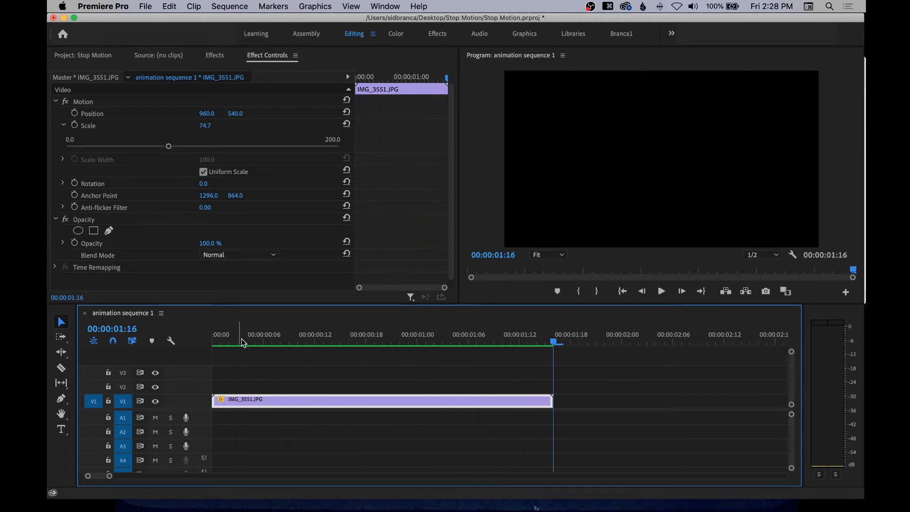
pyautogui.press('Home')
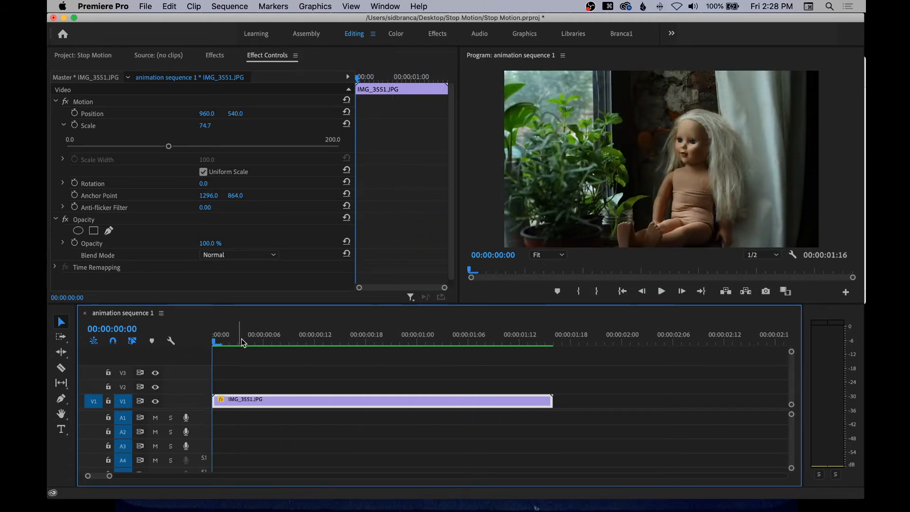
pyautogui.press('space')
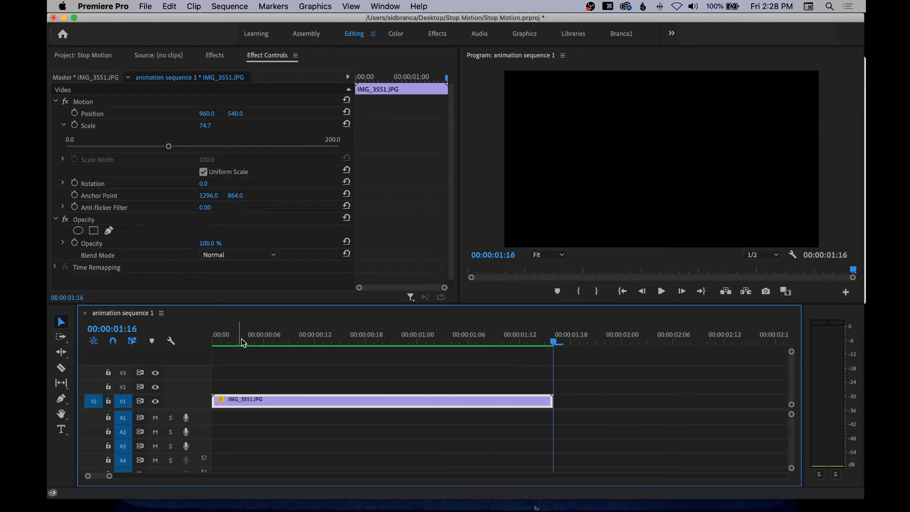
pyautogui.moveTo(243, 339); pyautogui.dragTo(193, 340)
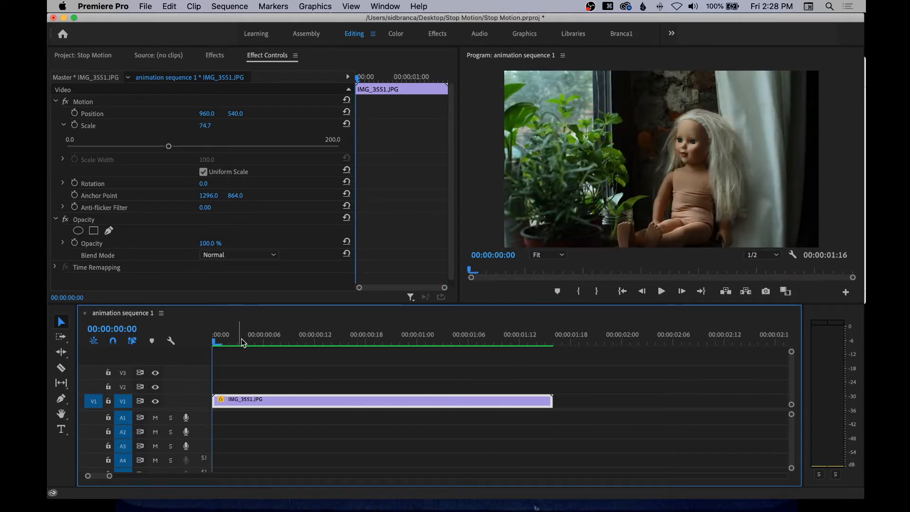
pyautogui.press('space')
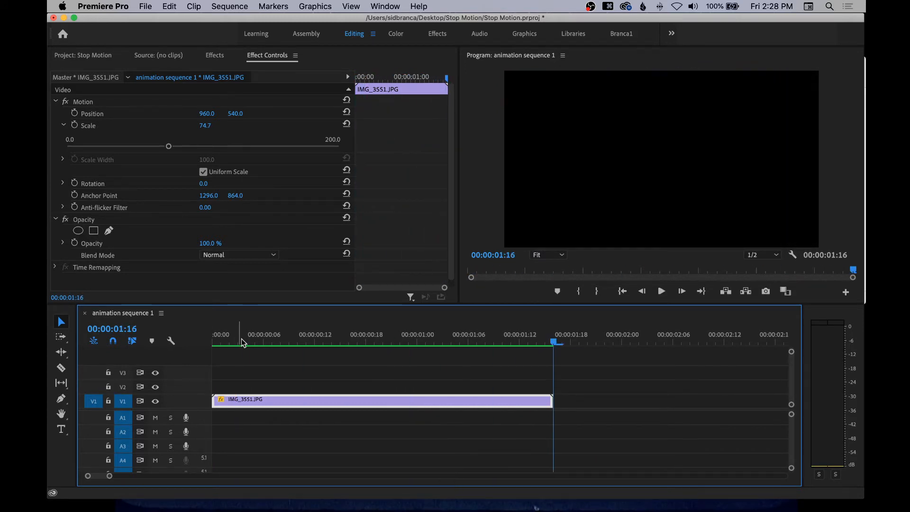
pyautogui.press('Home')
pyautogui.press('space')
pyautogui.press('Home')
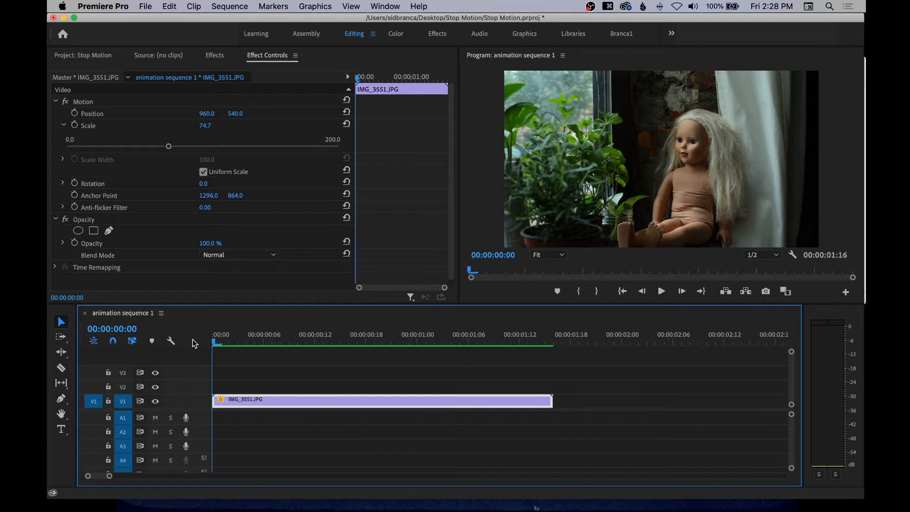
# Slow the IMG_3551.JPG clip on V1 to 70% speed and play it back.
pyautogui.rightClick(285, 403)
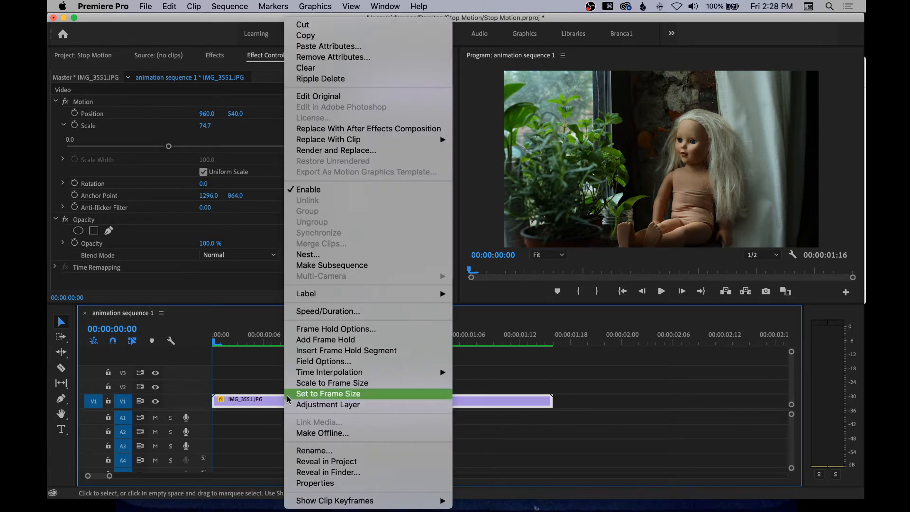
pyautogui.click(323, 311)
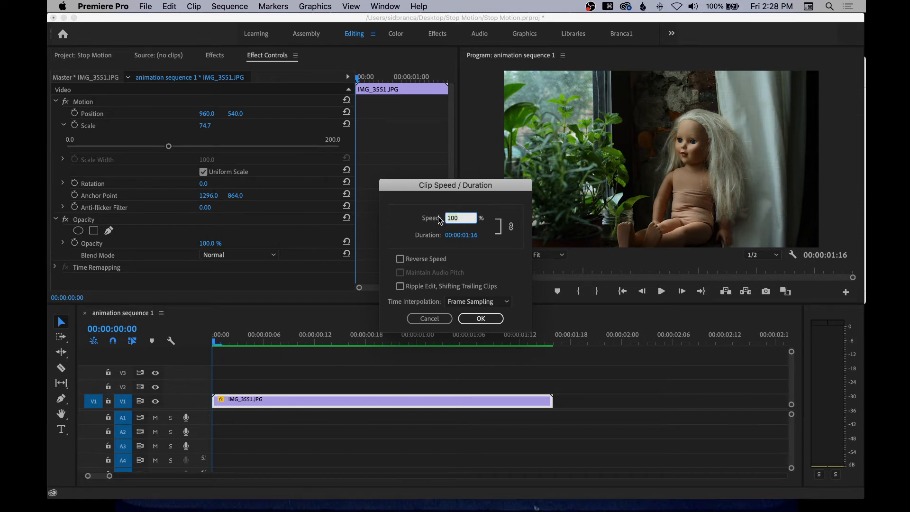
pyautogui.write('70')
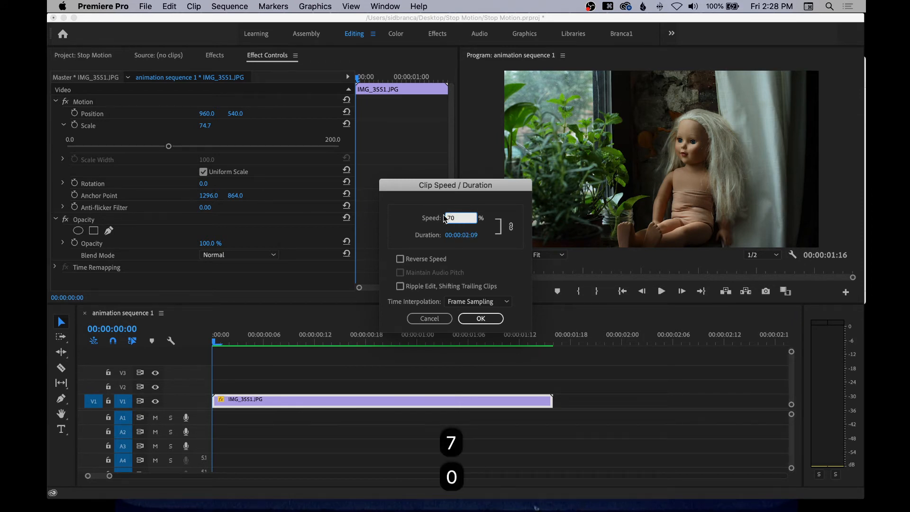
pyautogui.click(481, 318)
pyautogui.press('space')
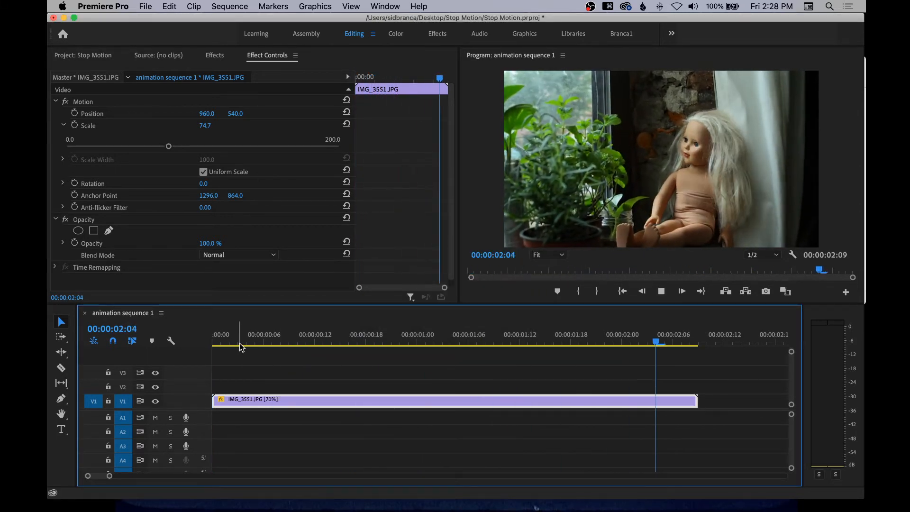
# Return to the start of animation sequence 1 and render it from In to Out.
pyautogui.press('Home')
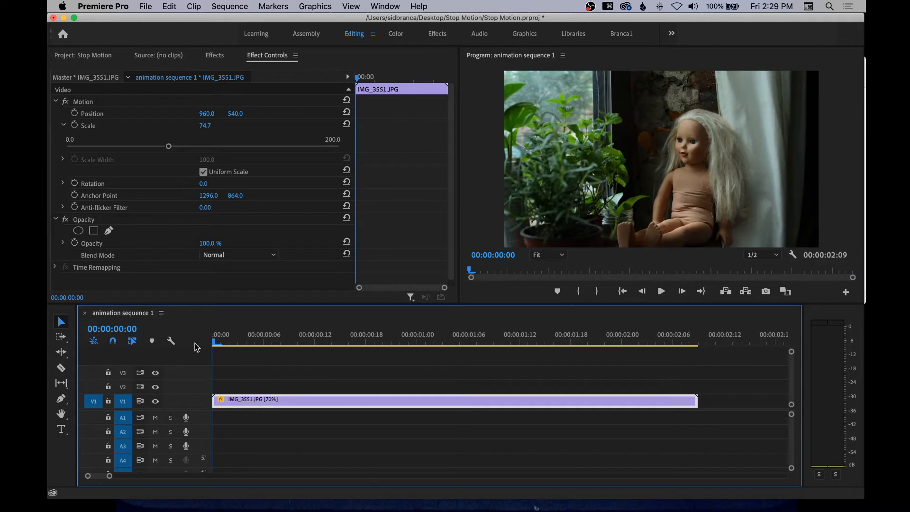
pyautogui.click(232, 6)
pyautogui.click(229, 49)
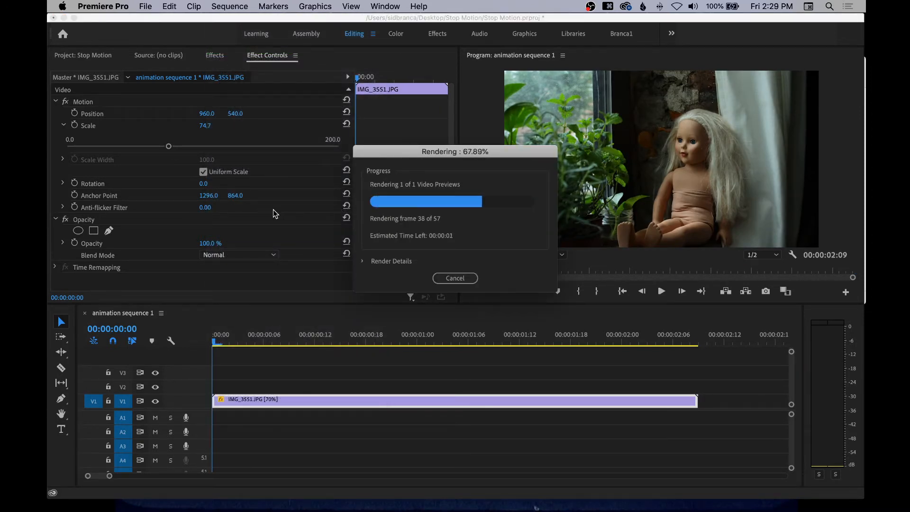
# Split the V1 clip with the Razor tool at 00:00:00:20 and 00:00:00:21 to isolate a single frame.
pyautogui.click(60, 368)
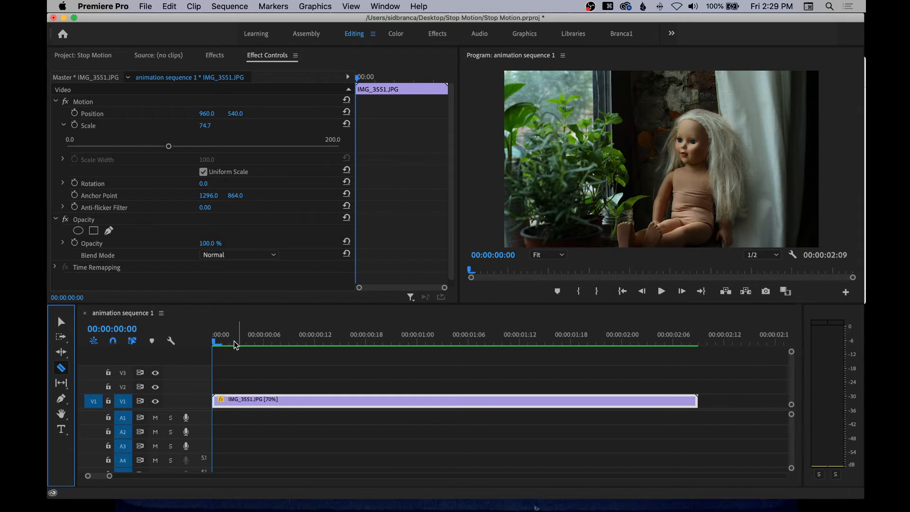
pyautogui.moveTo(233, 346); pyautogui.dragTo(388, 348)
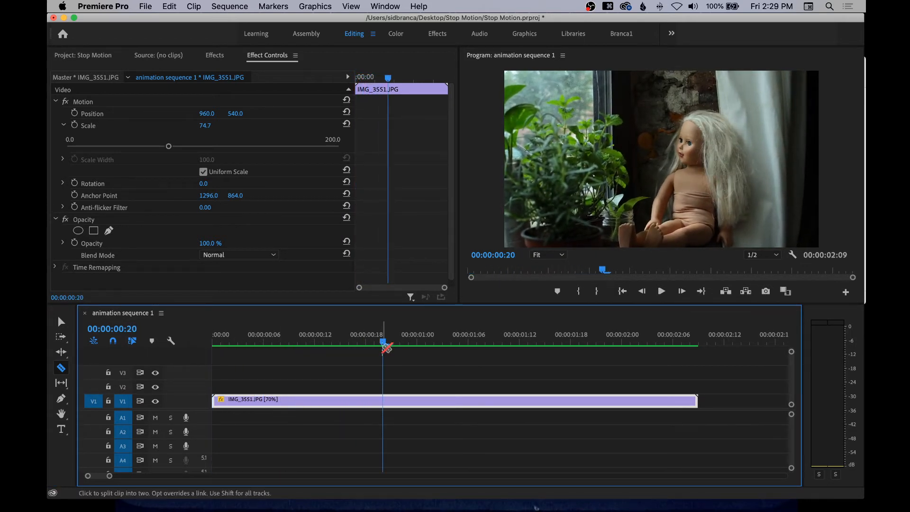
pyautogui.click(387, 404)
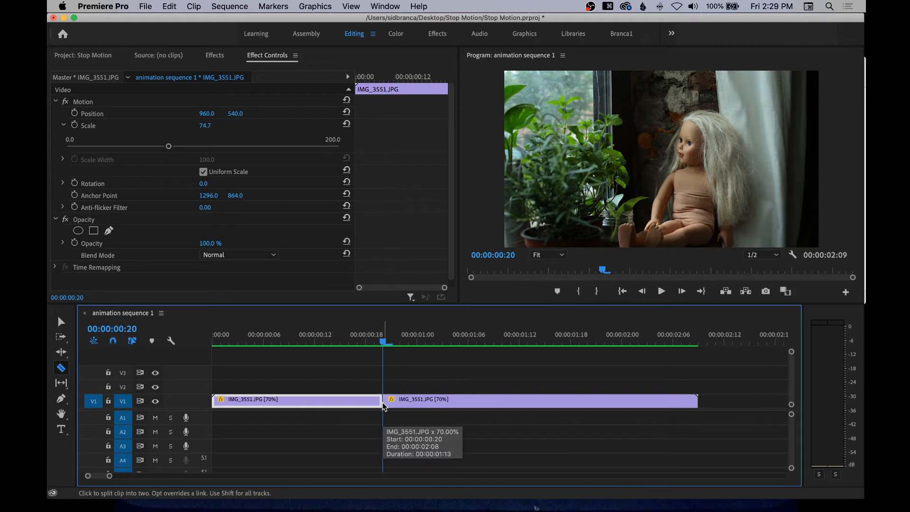
pyautogui.click(389, 342)
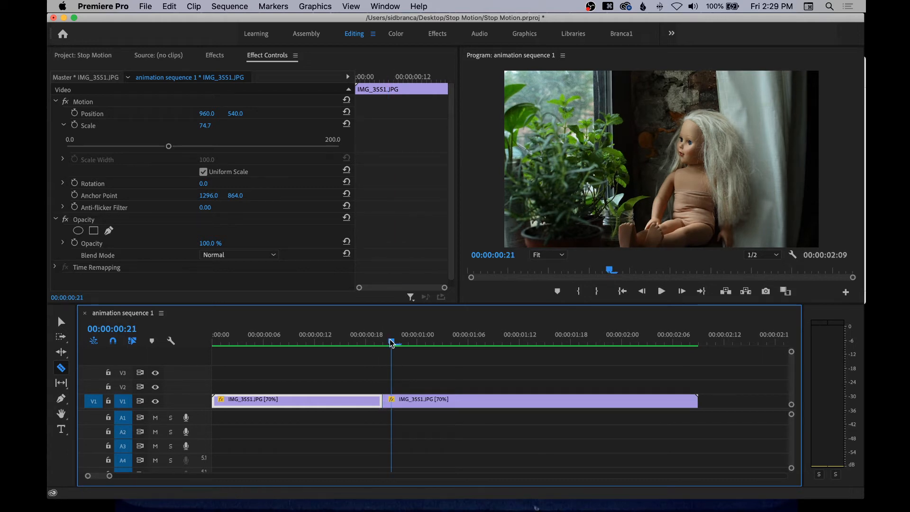
pyautogui.click(392, 403)
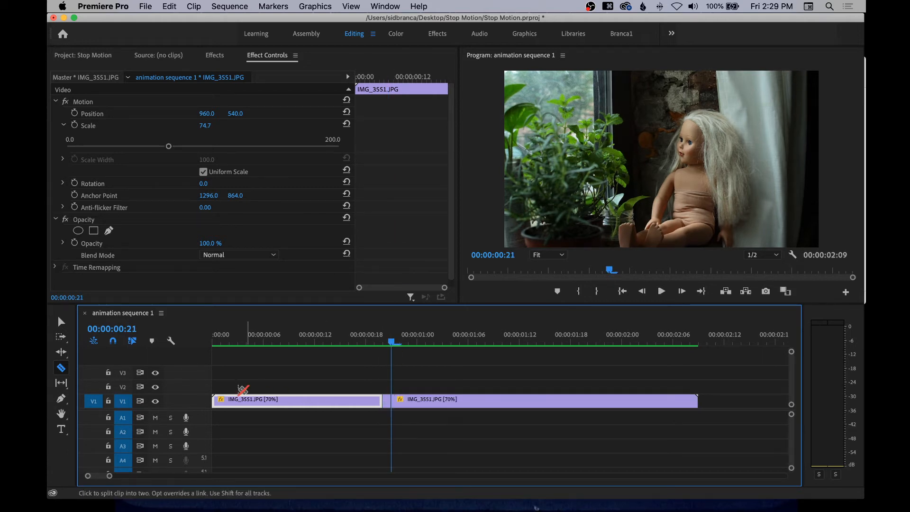
pyautogui.click(61, 322)
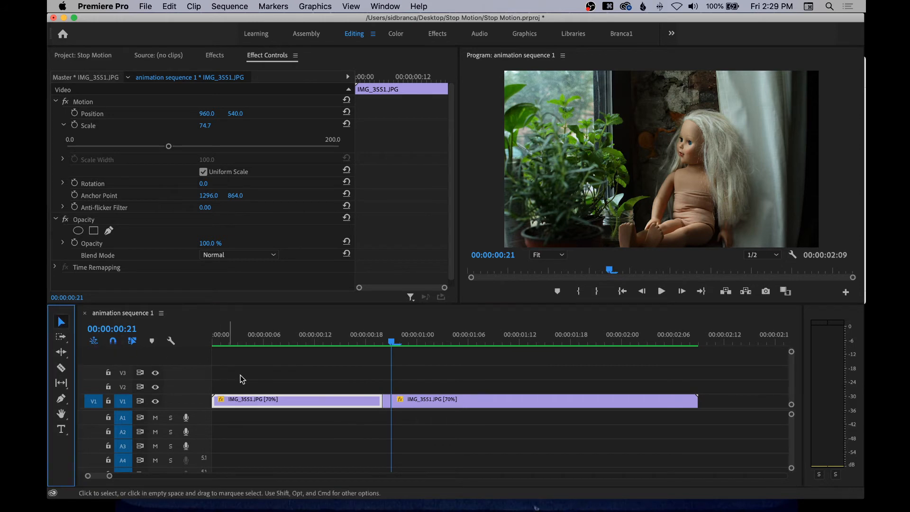
# Clear the isolated one-frame piece from V1, then undo the deletion.
pyautogui.click(387, 403)
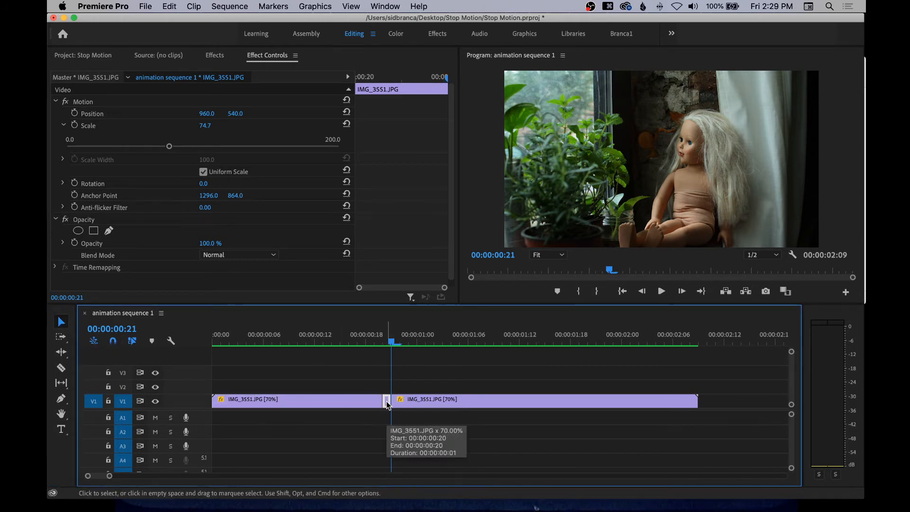
pyautogui.press('BackSpace')
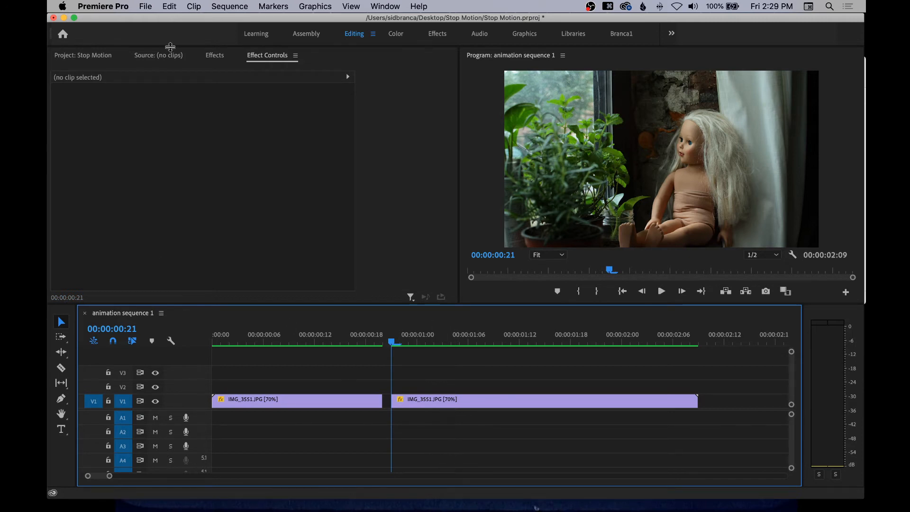
pyautogui.click(169, 6)
pyautogui.click(174, 20)
# Ripple delete the isolated one-frame piece on V1 so that no gap is left between the clips.
pyautogui.click(387, 400)
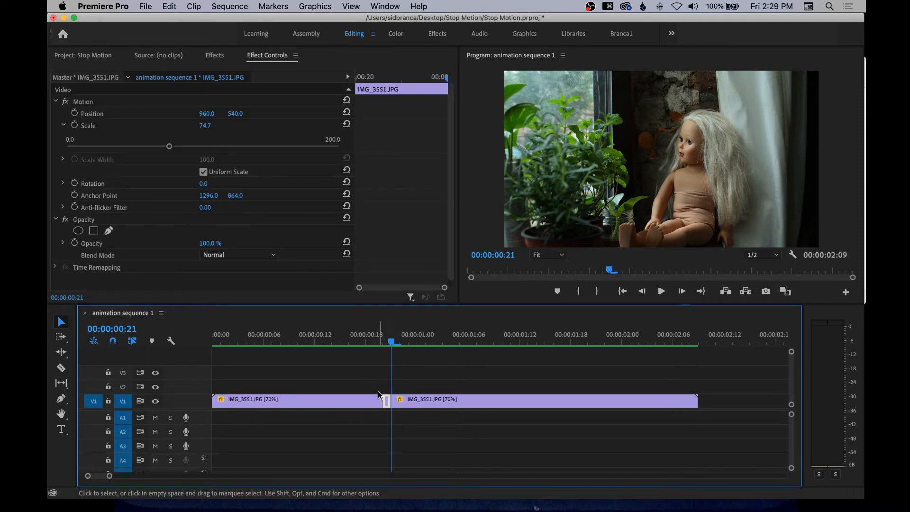
pyautogui.click(169, 7)
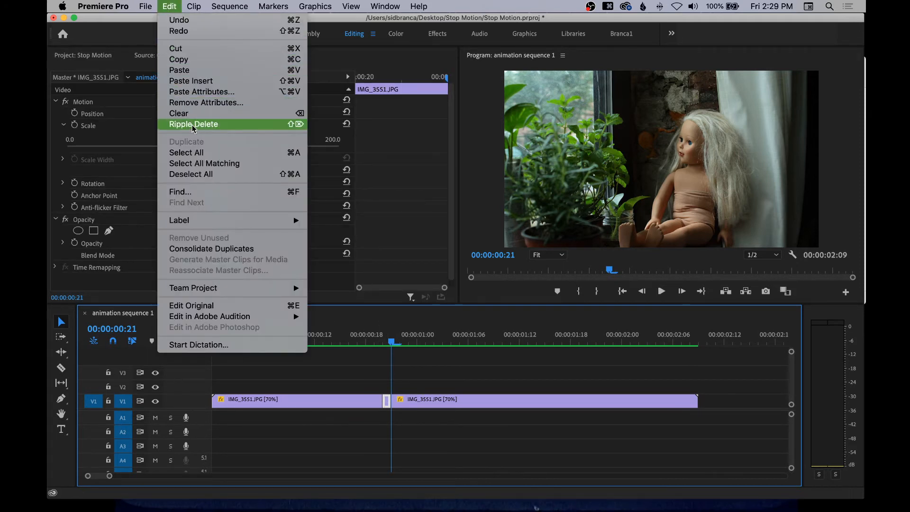
pyautogui.click(226, 127)
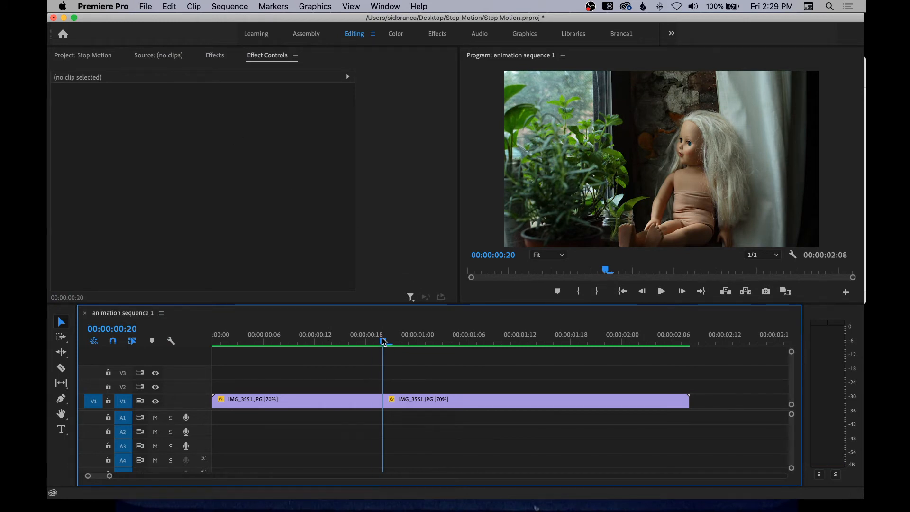
# Copy the second IMG_3551.JPG clip on V1.
pyautogui.moveTo(382, 336); pyautogui.dragTo(425, 344)
pyautogui.click(443, 406)
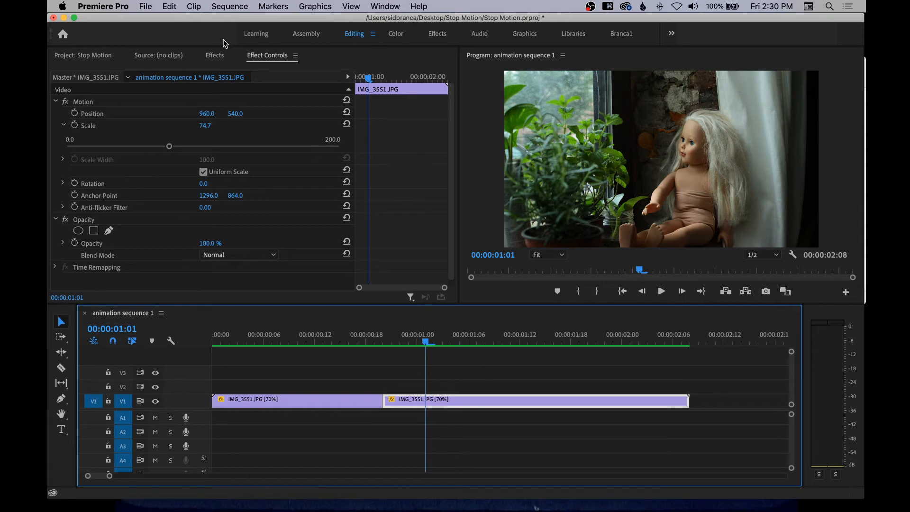
pyautogui.click(170, 6)
pyautogui.click(175, 60)
# Try a plain paste of the copied clip over the start of V1, check the overlap, and undo it.
pyautogui.moveTo(284, 335); pyautogui.dragTo(199, 336)
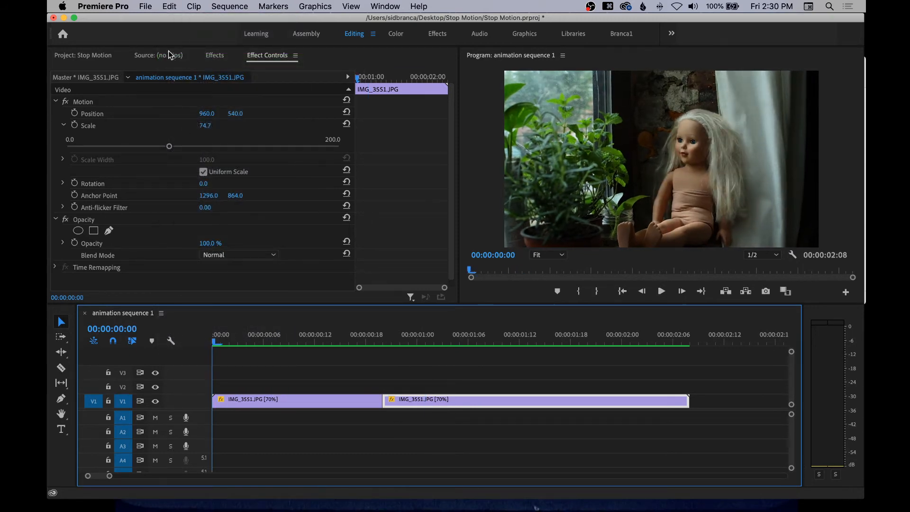
pyautogui.click(164, 6)
pyautogui.click(175, 67)
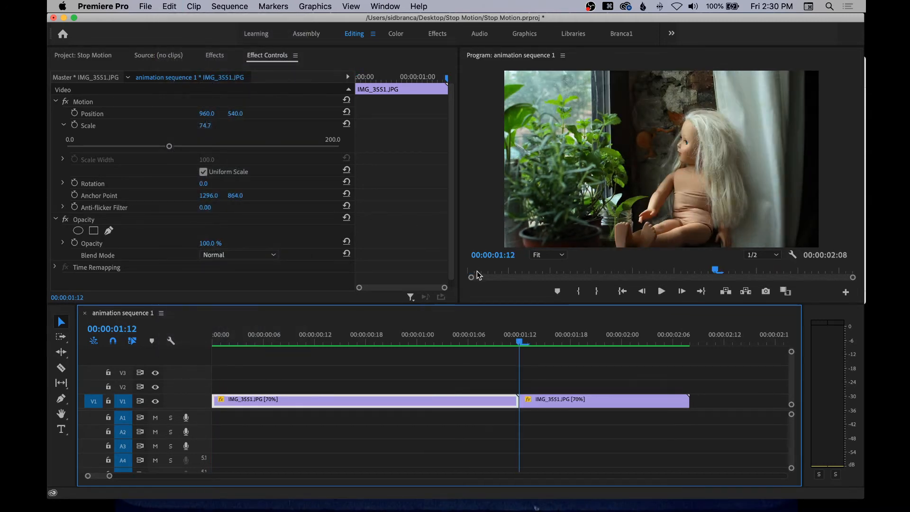
pyautogui.moveTo(519, 342); pyautogui.dragTo(454, 339)
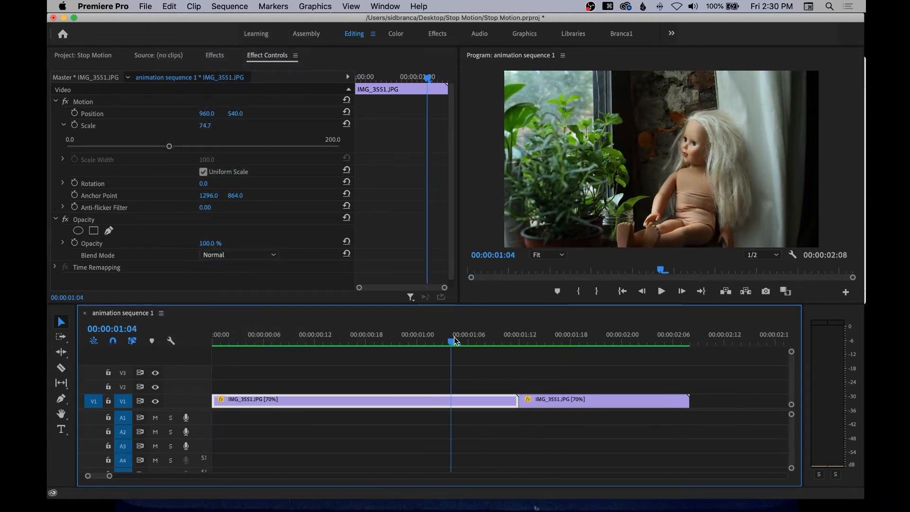
pyautogui.click(169, 6)
pyautogui.click(170, 20)
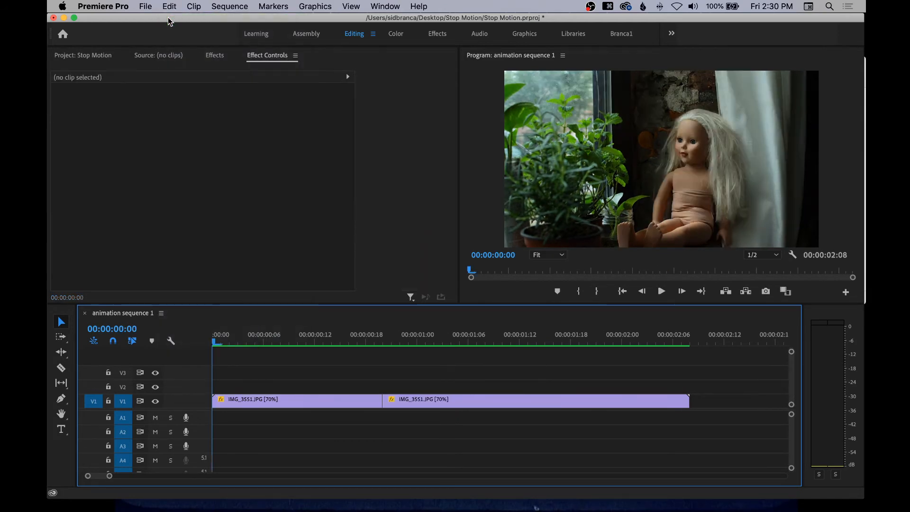
# Paste-insert the copied clip at the start of V1, shifting the existing clips along, and scrub through it back to the first frame.
pyautogui.click(171, 7)
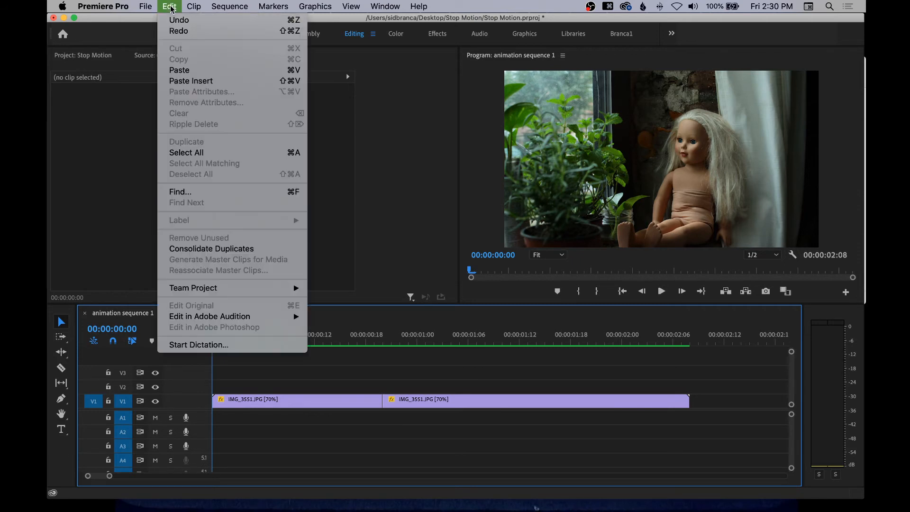
pyautogui.click(217, 86)
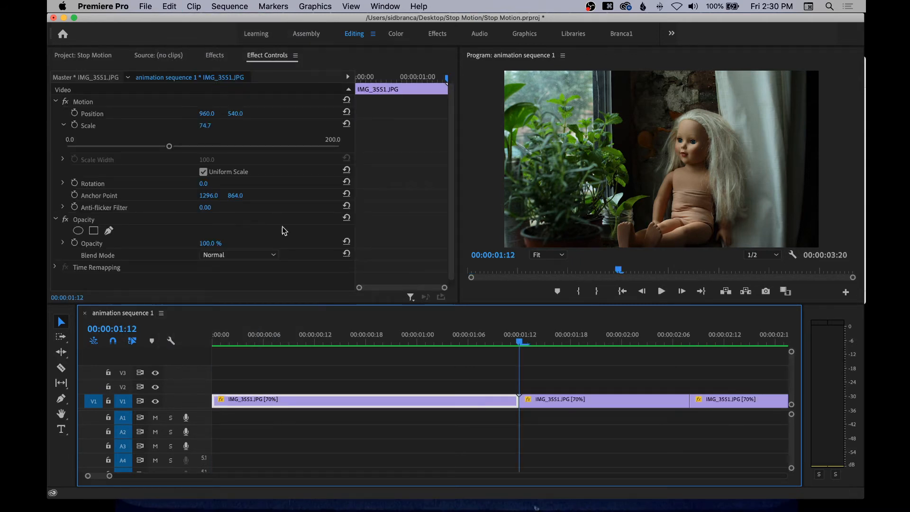
pyautogui.click(332, 342)
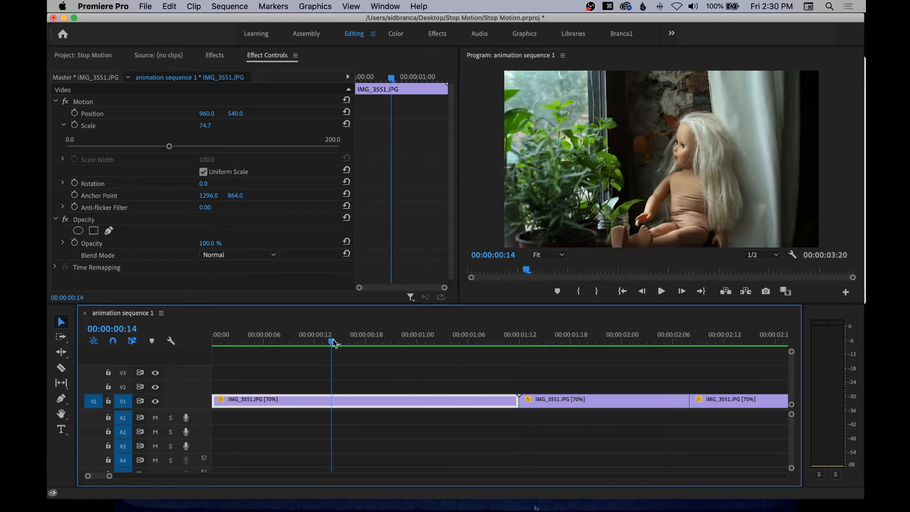
pyautogui.moveTo(333, 342); pyautogui.dragTo(203, 340)
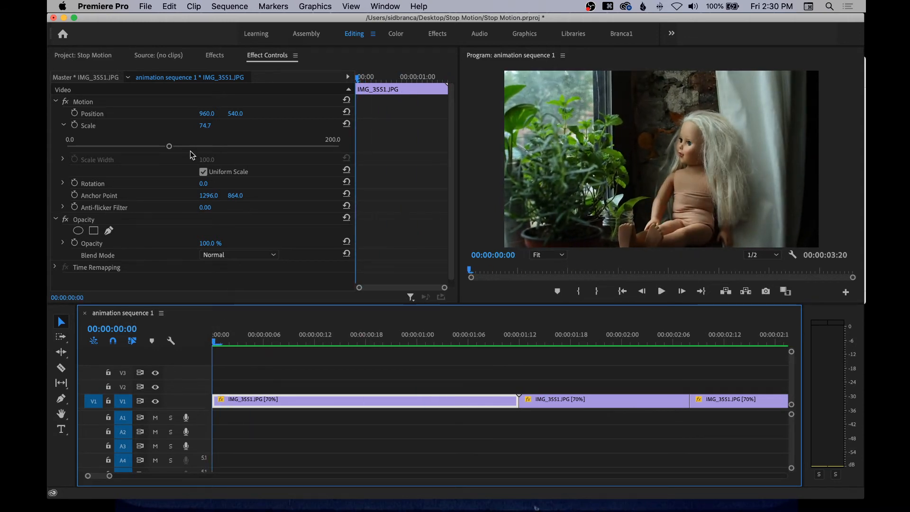
# Add a text box across the top of the picture at the sequence start with the title "A Wistful Afternoon".
pyautogui.click(61, 429)
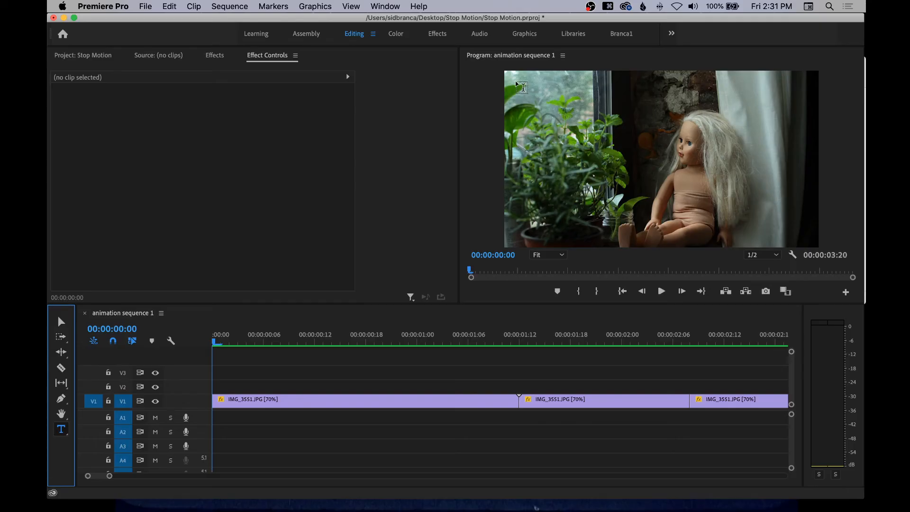
pyautogui.moveTo(516, 82); pyautogui.dragTo(763, 111)
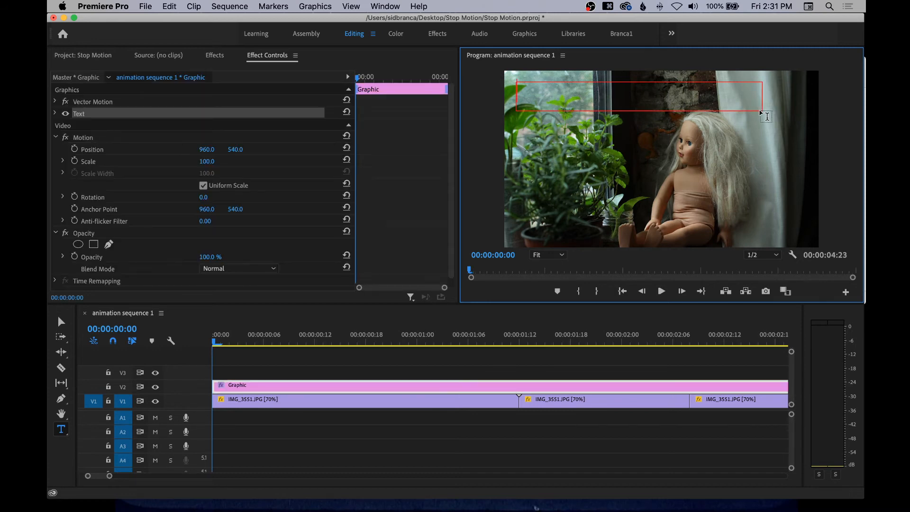
pyautogui.write('A')
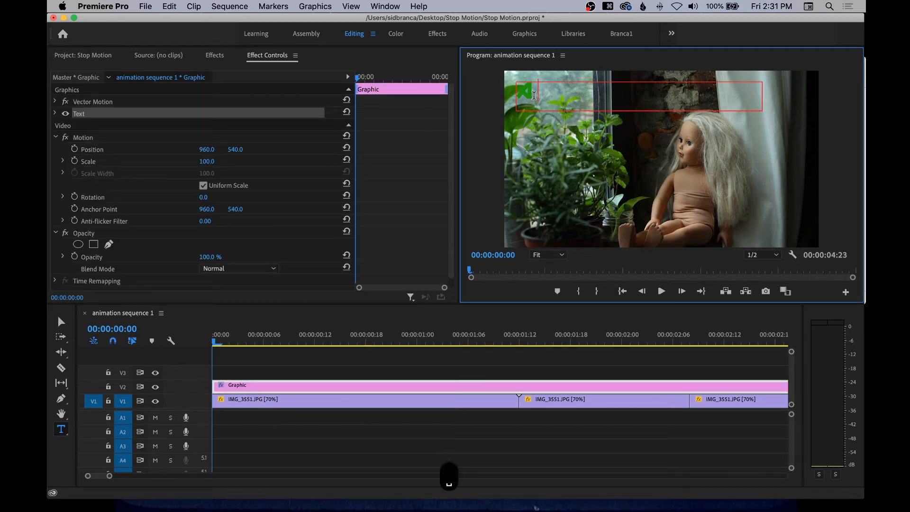
pyautogui.write(' Wistful')
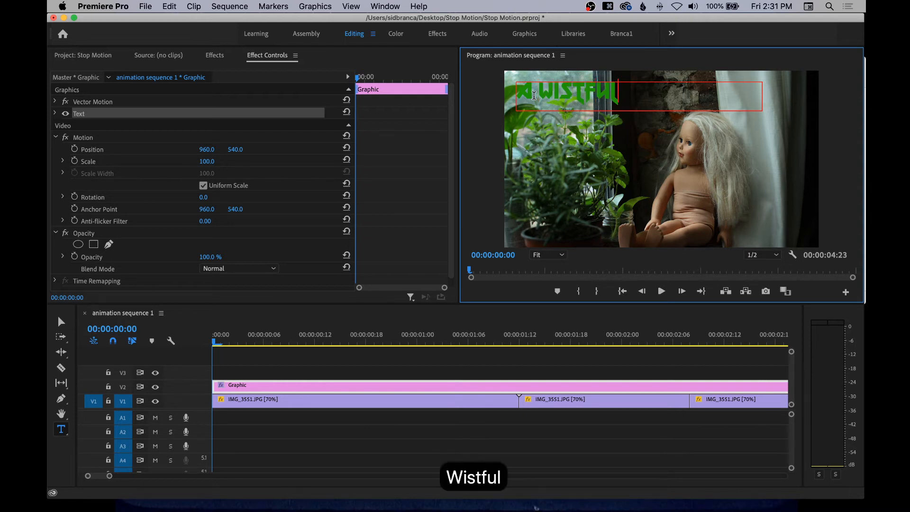
pyautogui.write(' Afternoon')
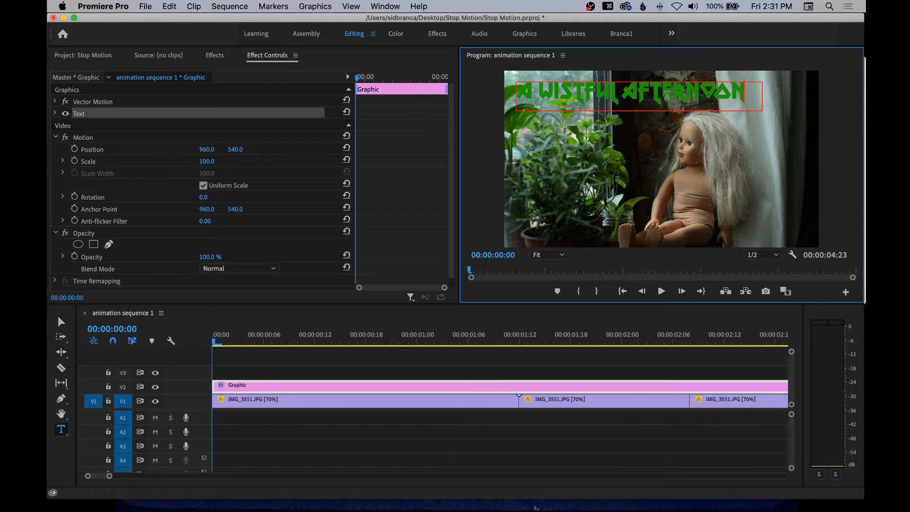
# Select the whole title text "A Wistful Afternoon" and set its font to Canterbury.
pyautogui.moveTo(746, 94); pyautogui.dragTo(504, 95)
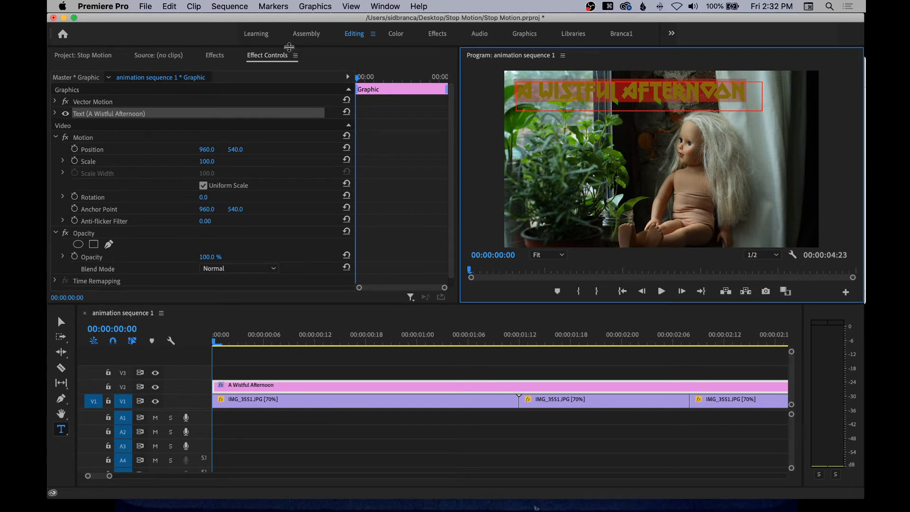
pyautogui.click(279, 57)
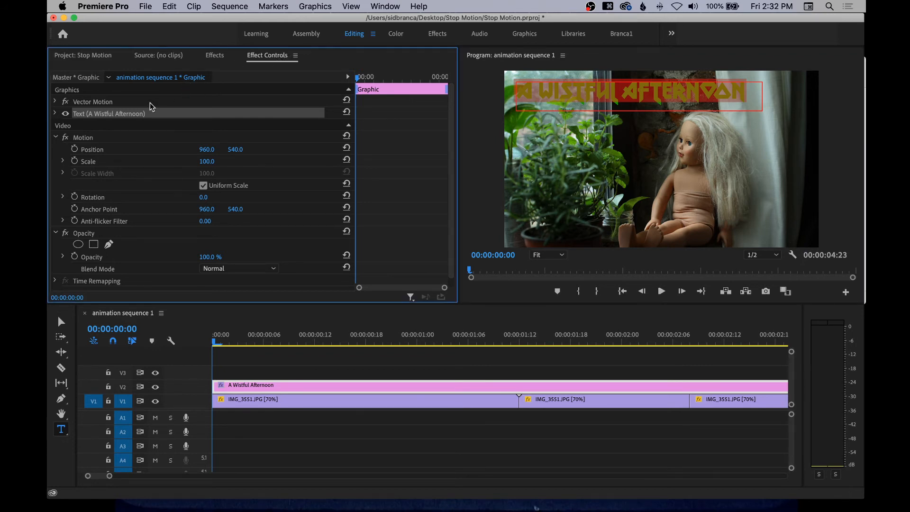
pyautogui.click(56, 113)
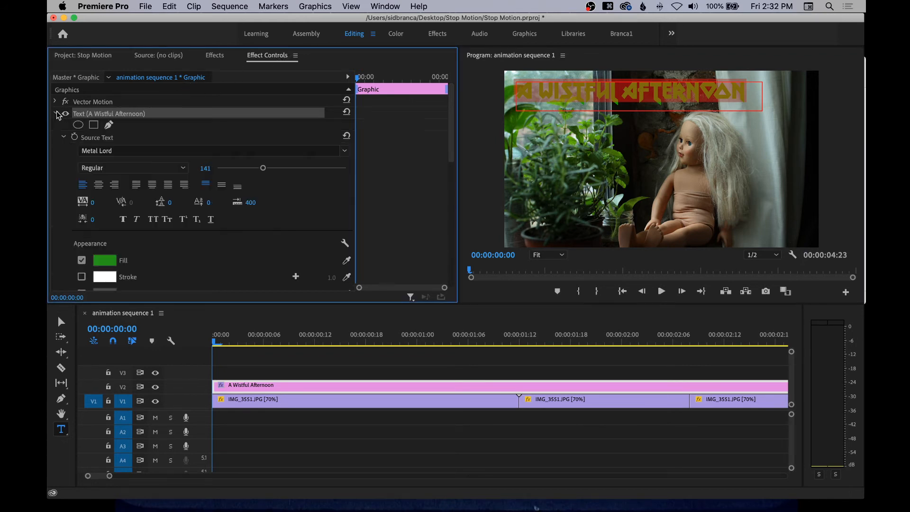
pyautogui.scroll(-4, 141, 121)
pyautogui.scroll(4, 140, 121)
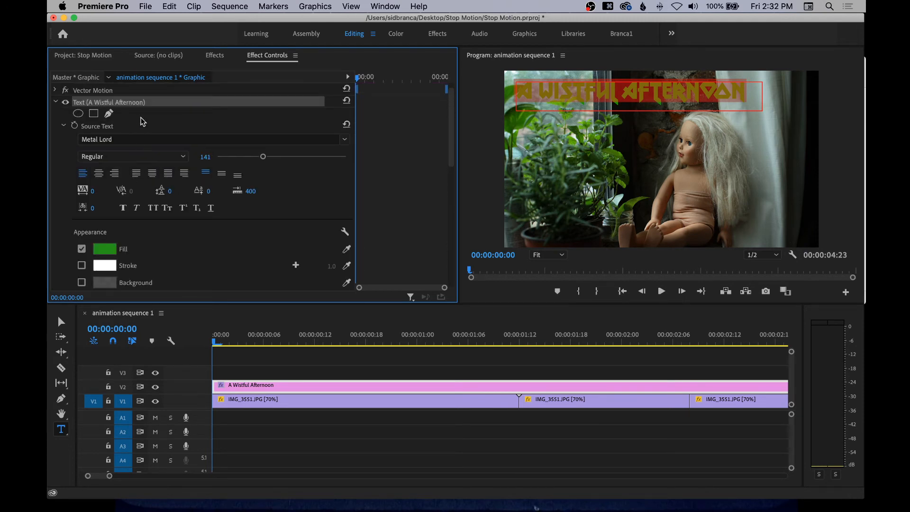
pyautogui.click(343, 141)
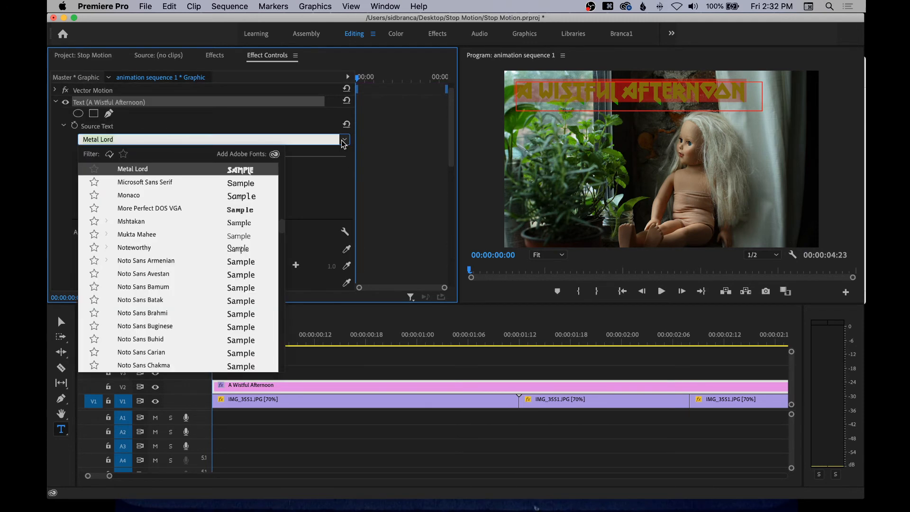
pyautogui.scroll(10, 206, 207)
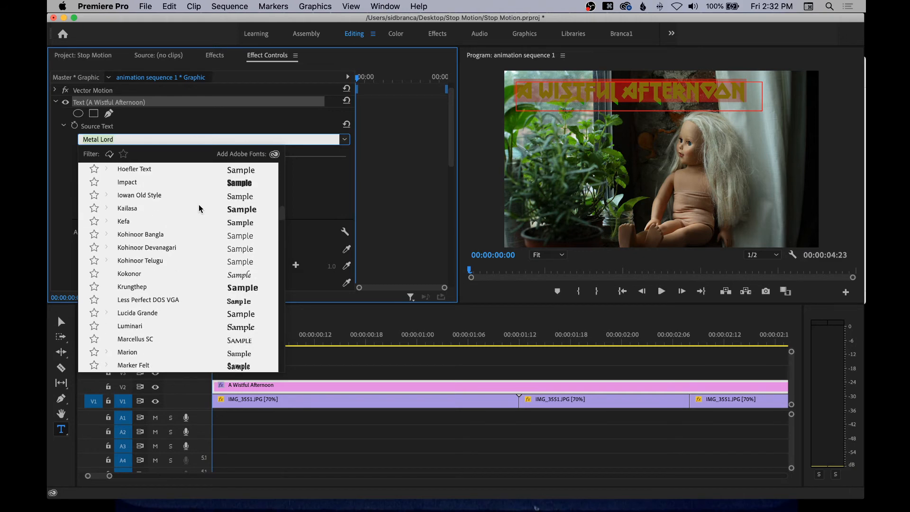
pyautogui.scroll(10, 198, 208)
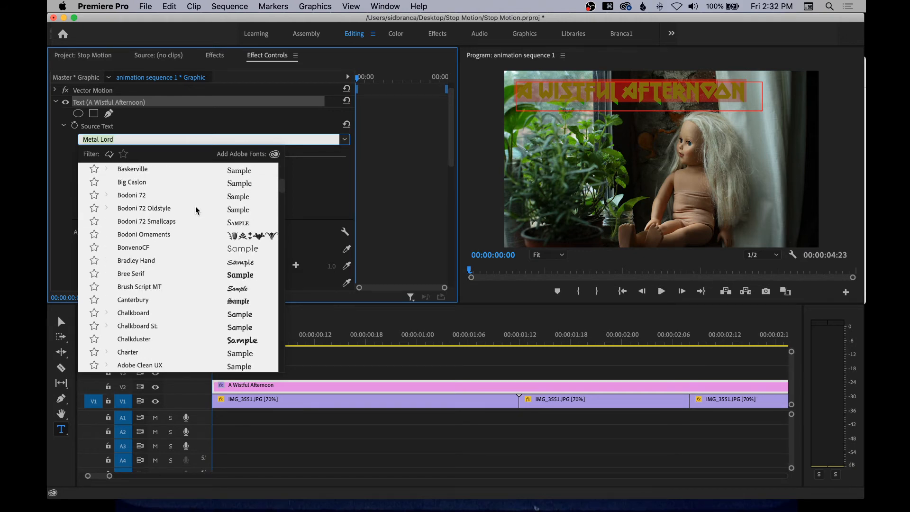
pyautogui.scroll(-2, 196, 210)
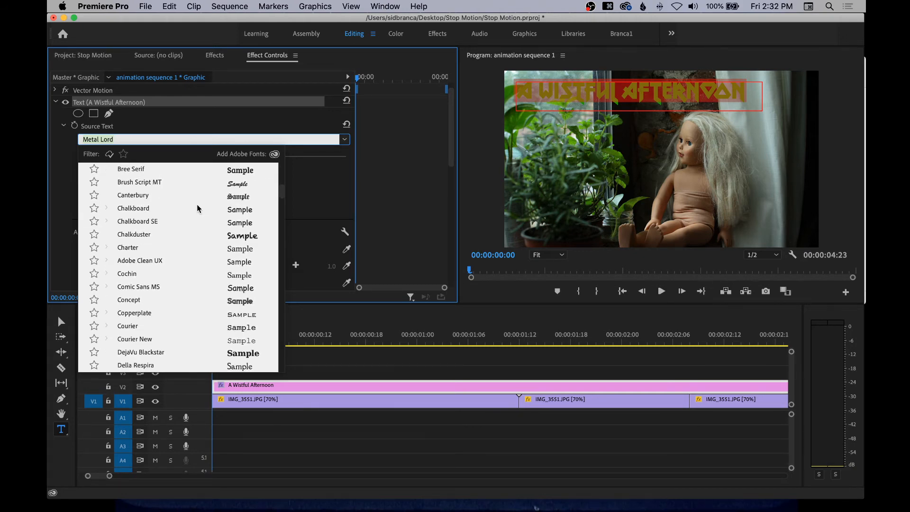
pyautogui.click(146, 196)
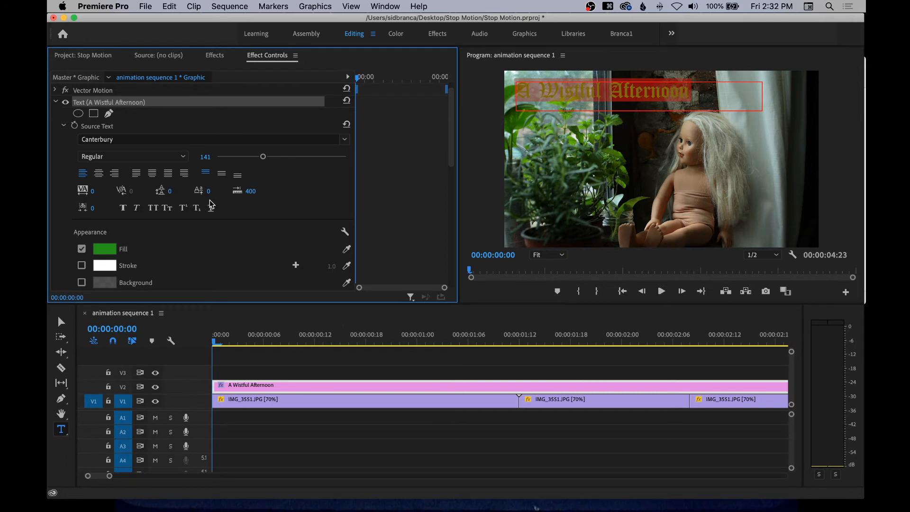
# Set the title's fill colour to the blue 130DB9.
pyautogui.click(104, 249)
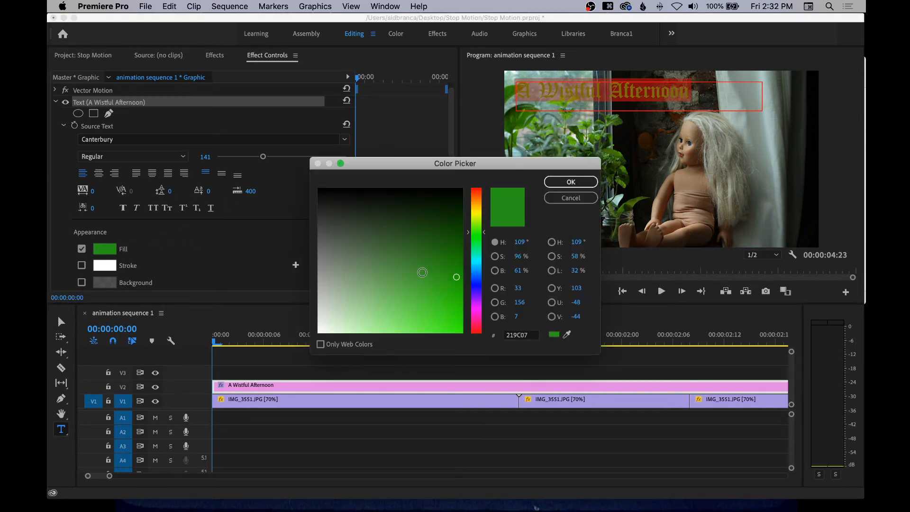
pyautogui.click(476, 285)
pyautogui.click(459, 276)
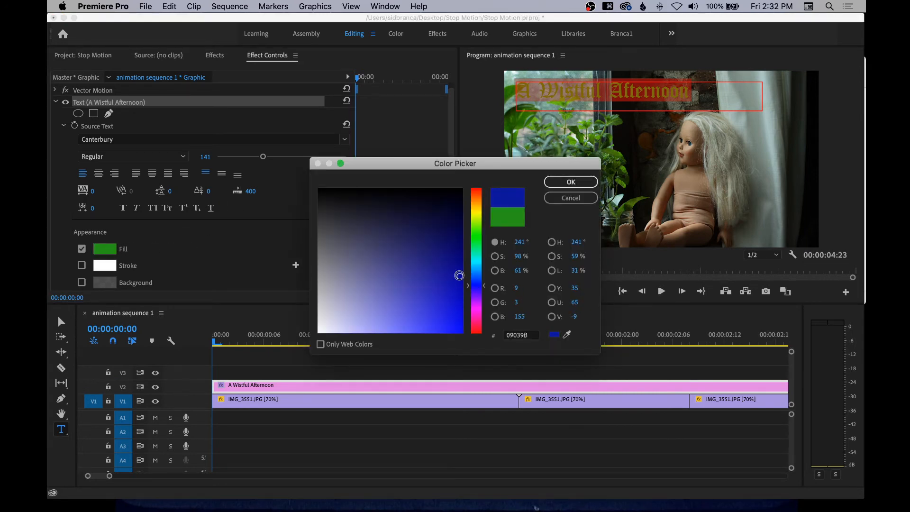
pyautogui.moveTo(459, 275)
pyautogui.mouseDown()
pyautogui.moveTo(447, 268)
pyautogui.moveTo(443, 286)
pyautogui.moveTo(452, 293)
pyautogui.mouseUp()
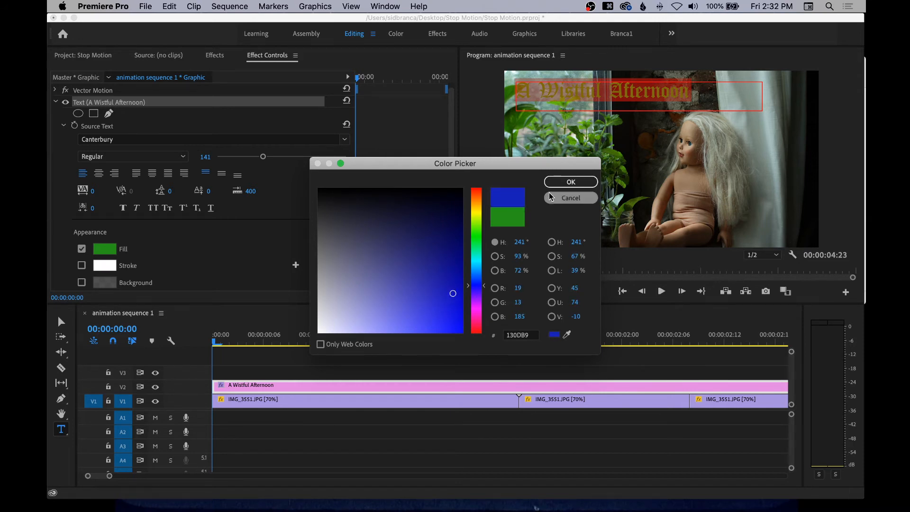
pyautogui.click(555, 183)
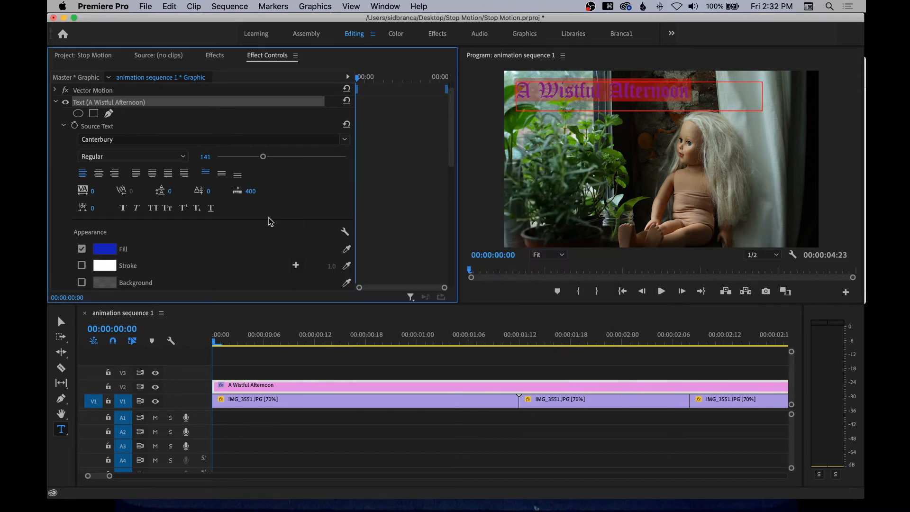
# Set the title text's opacity to 75% and leave text editing to check it without the text box outline.
pyautogui.scroll(-5, 270, 221)
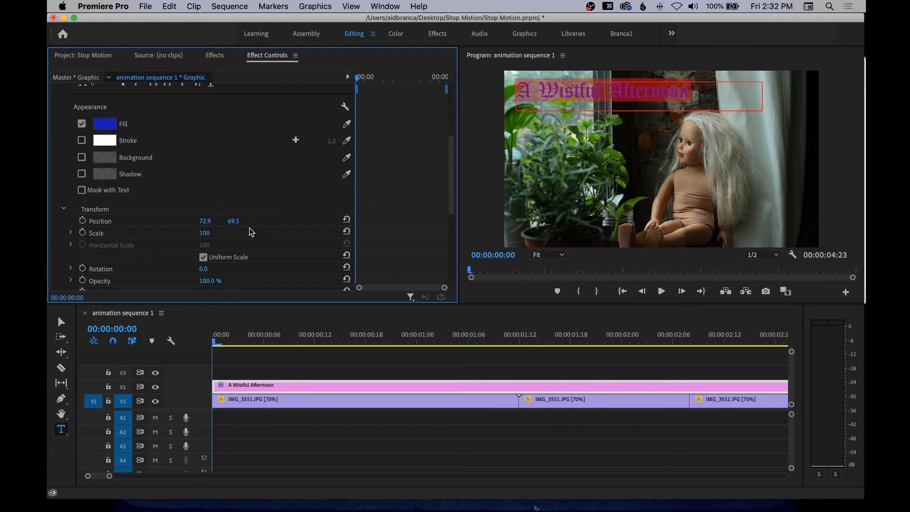
pyautogui.scroll(-1, 252, 233)
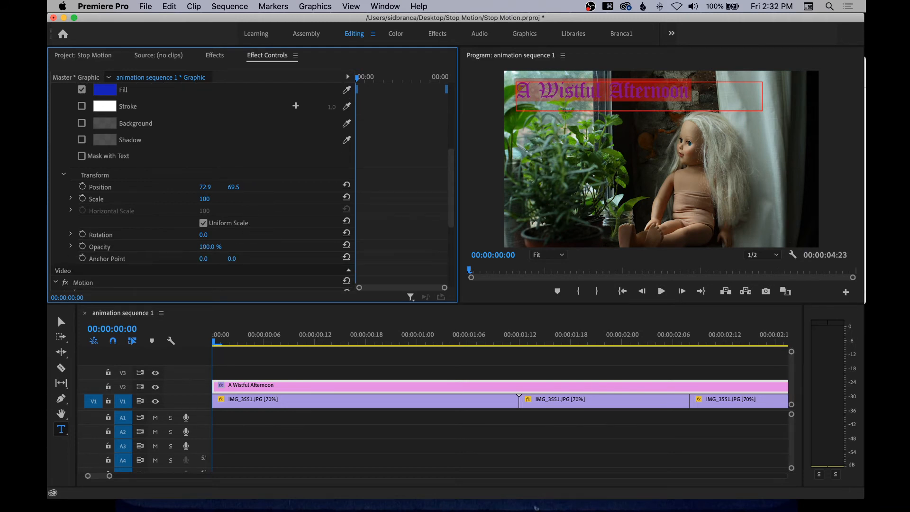
pyautogui.click(214, 245)
pyautogui.write('75')
pyautogui.press('Return')
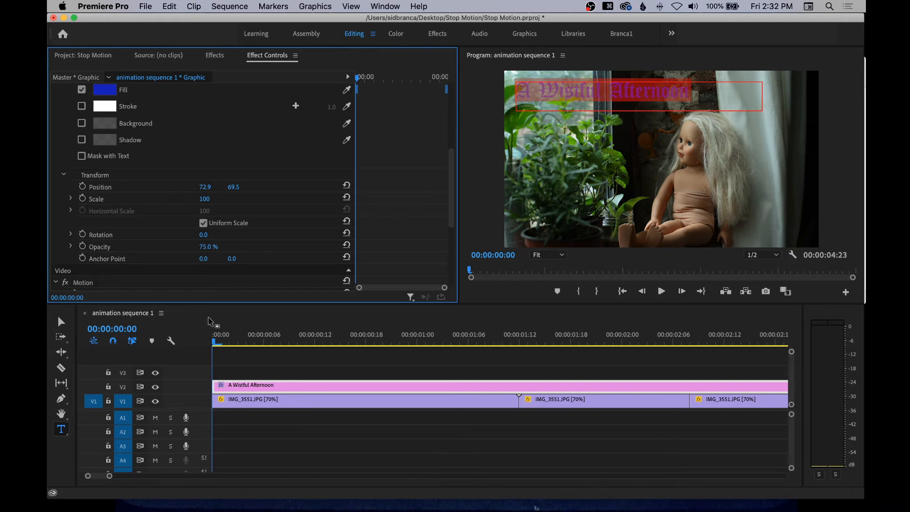
pyautogui.click(272, 341)
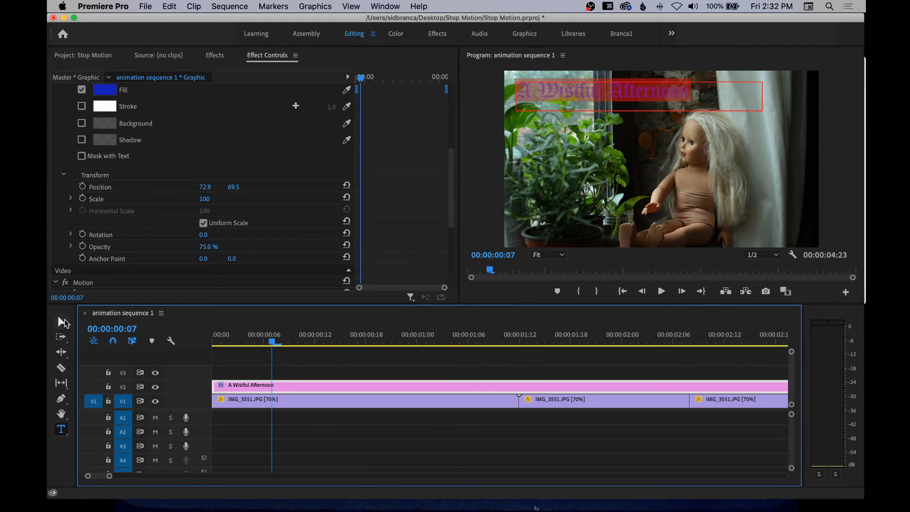
pyautogui.click(61, 322)
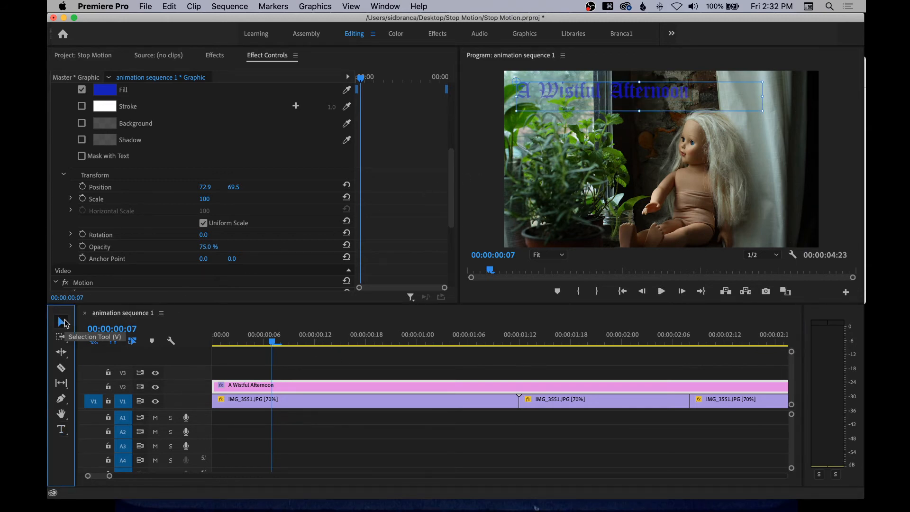
pyautogui.click(475, 225)
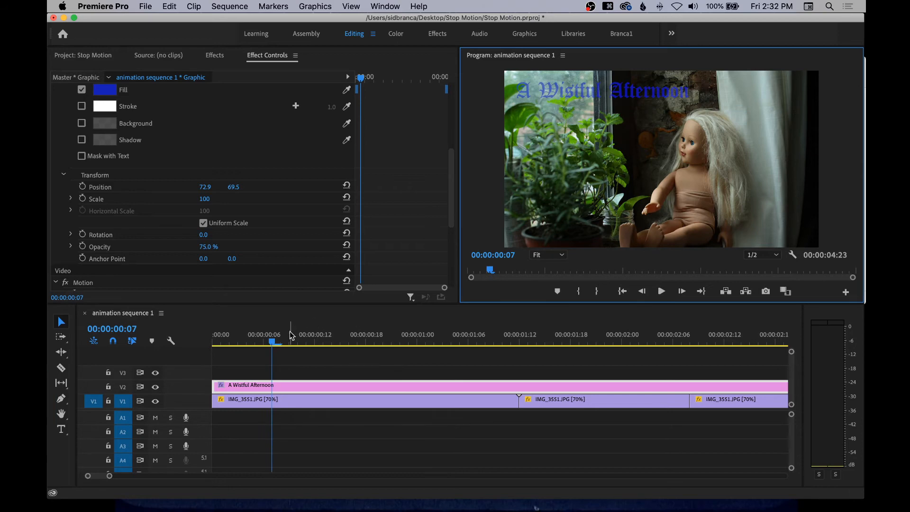
# Trim the end of the title clip on V2 to match the end of the last image clip on V1.
pyautogui.moveTo(273, 342); pyautogui.dragTo(564, 348)
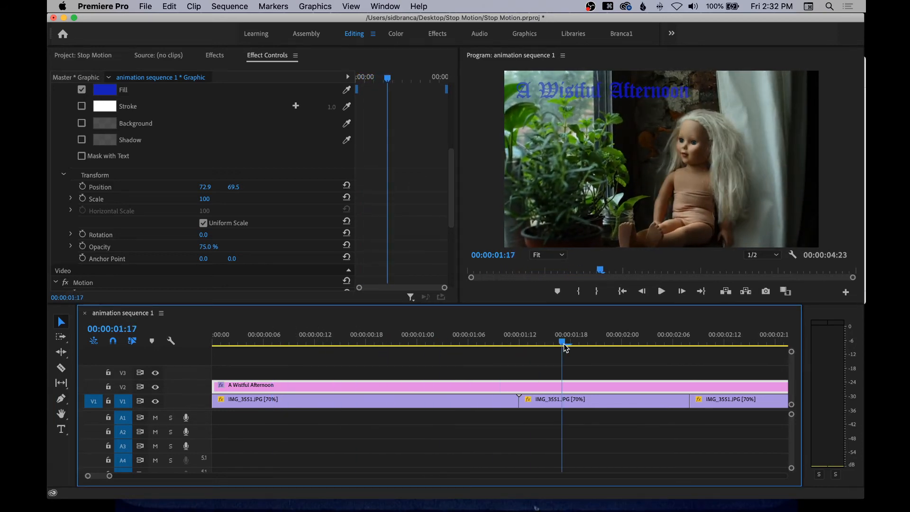
pyautogui.press('-')
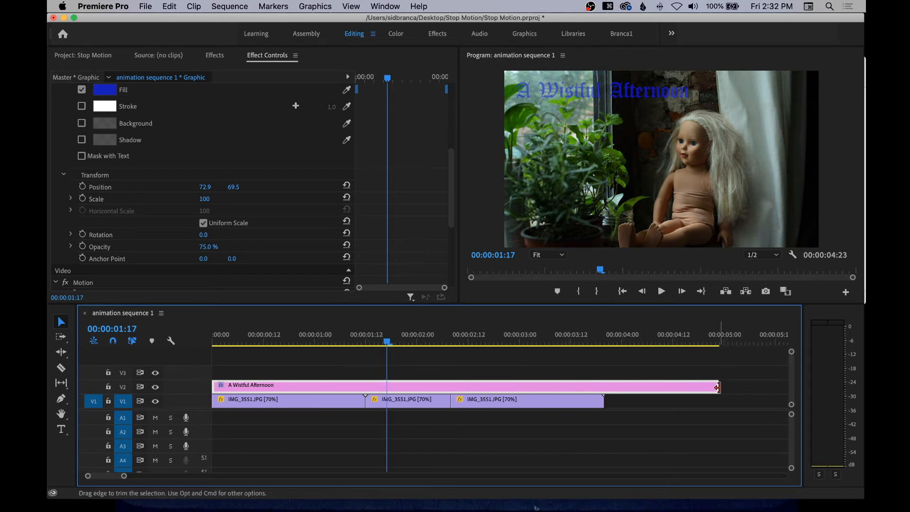
pyautogui.moveTo(717, 386); pyautogui.dragTo(600, 385)
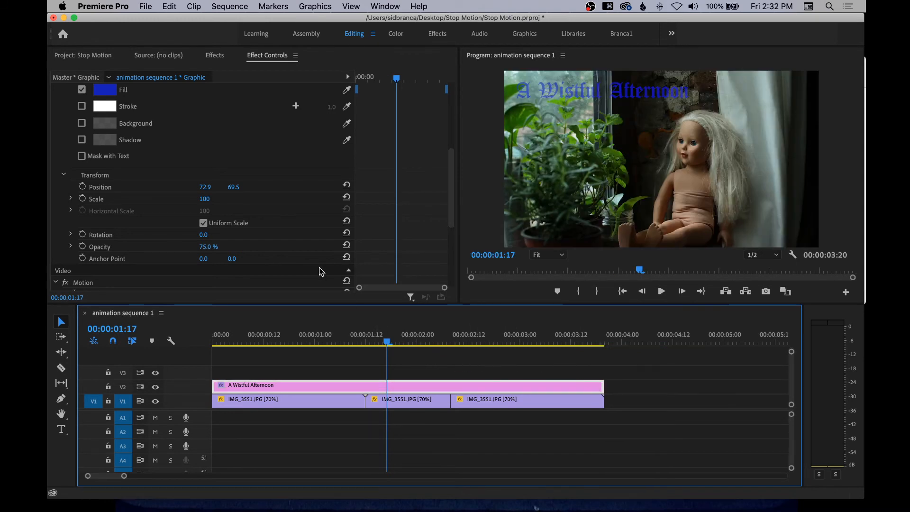
# Apply Cross Dissolve to the ends of the title and the last V1 clip, and to the cut between the second and third V1 clips.
pyautogui.click(216, 56)
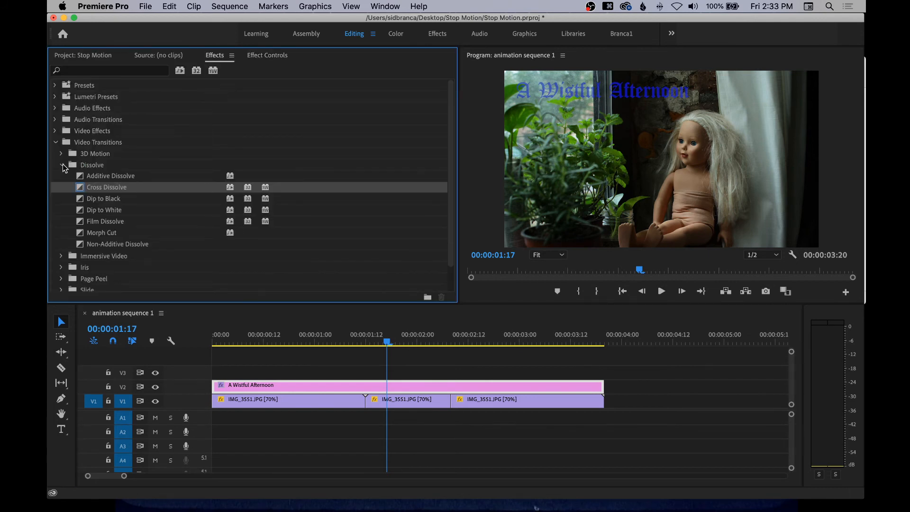
pyautogui.click(61, 165)
pyautogui.click(61, 153)
pyautogui.click(55, 142)
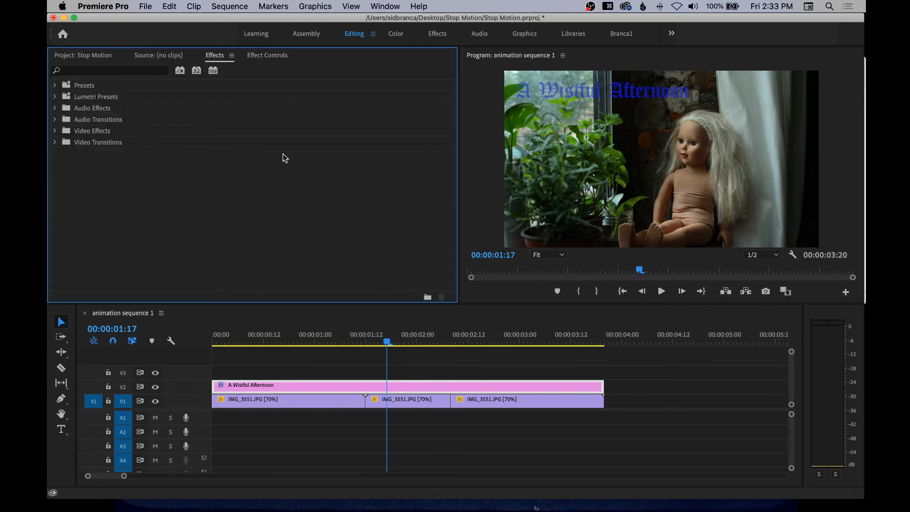
pyautogui.click(56, 143)
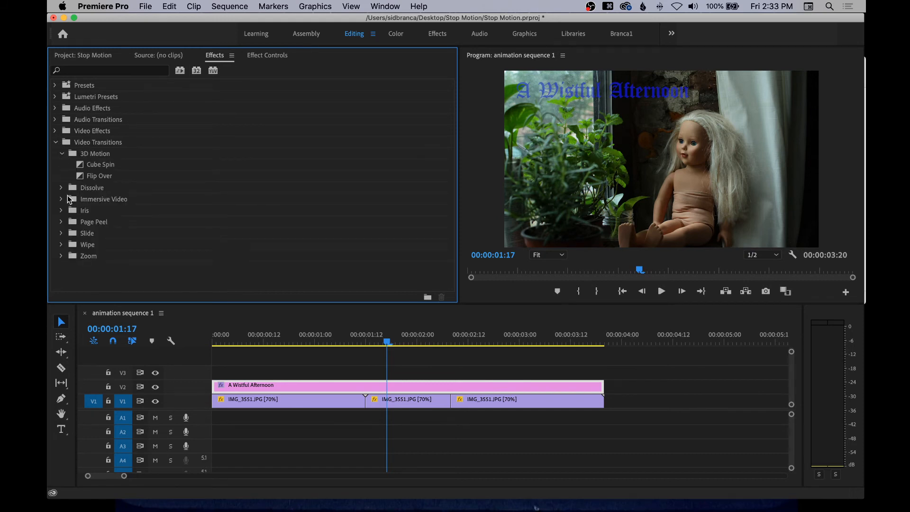
pyautogui.click(61, 188)
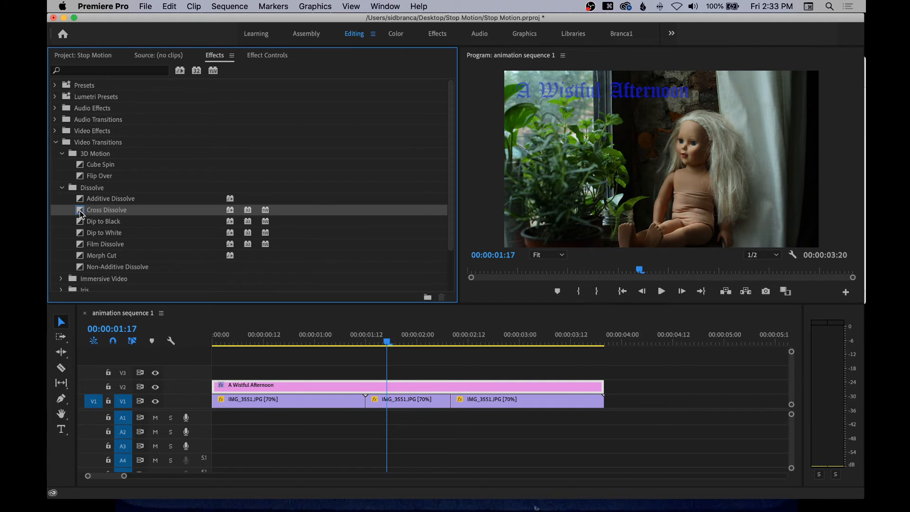
pyautogui.moveTo(79, 211); pyautogui.dragTo(599, 388)
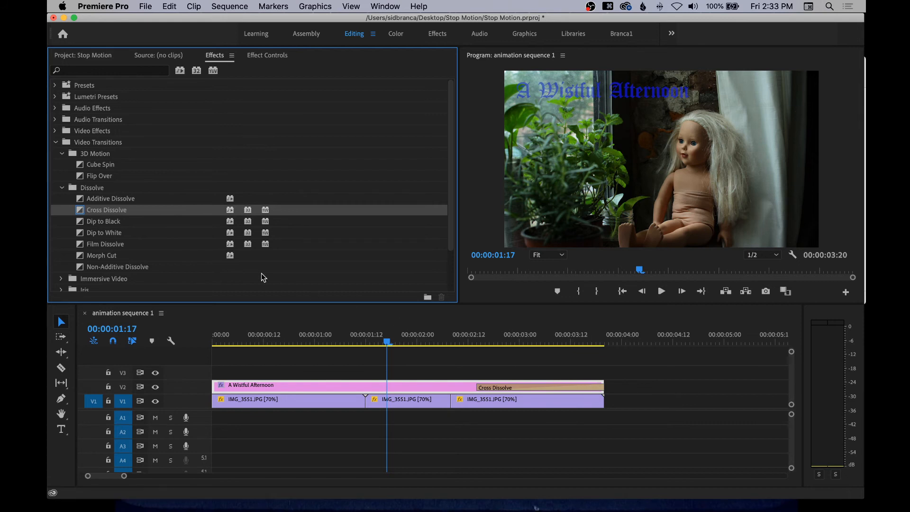
pyautogui.moveTo(114, 211); pyautogui.dragTo(600, 405)
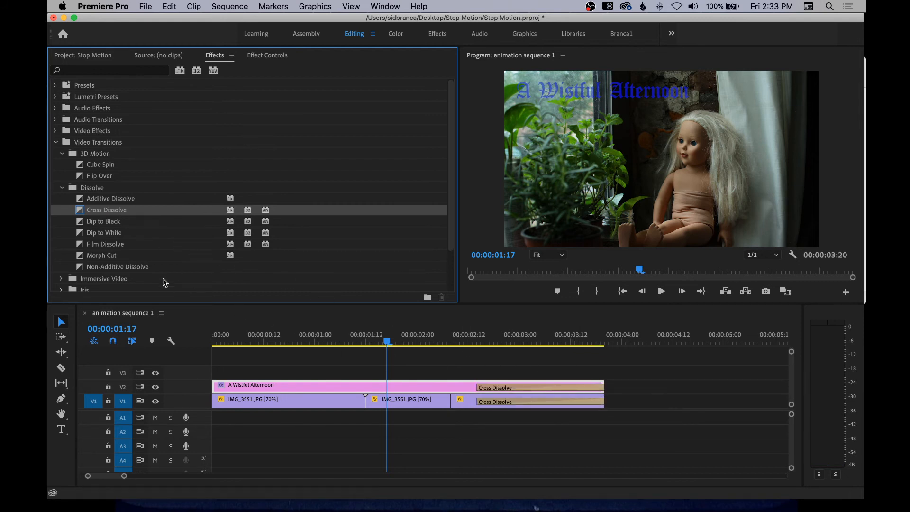
pyautogui.moveTo(98, 210); pyautogui.dragTo(451, 407)
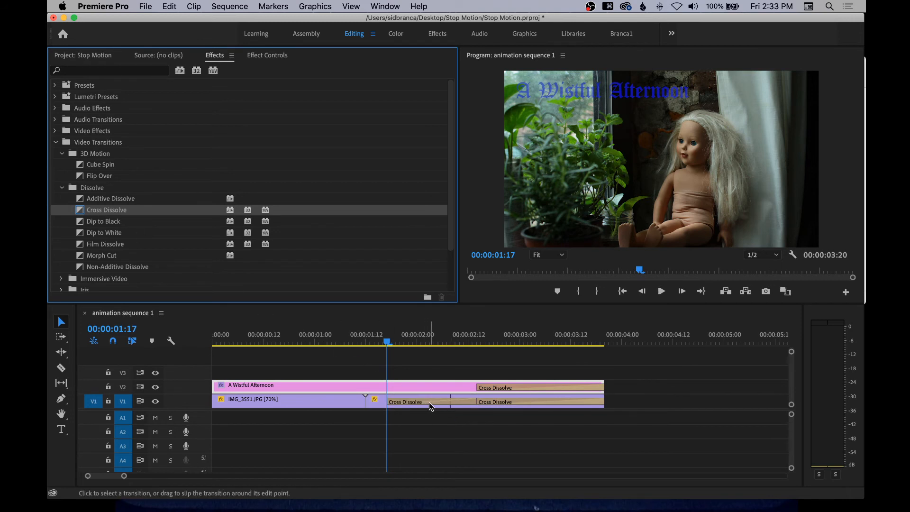
# Play the sequence from near its start to check the dissolves, and shorten the Cross Dissolve at the title's end to about 5 frames.
pyautogui.moveTo(387, 342); pyautogui.dragTo(221, 345)
pyautogui.press('space')
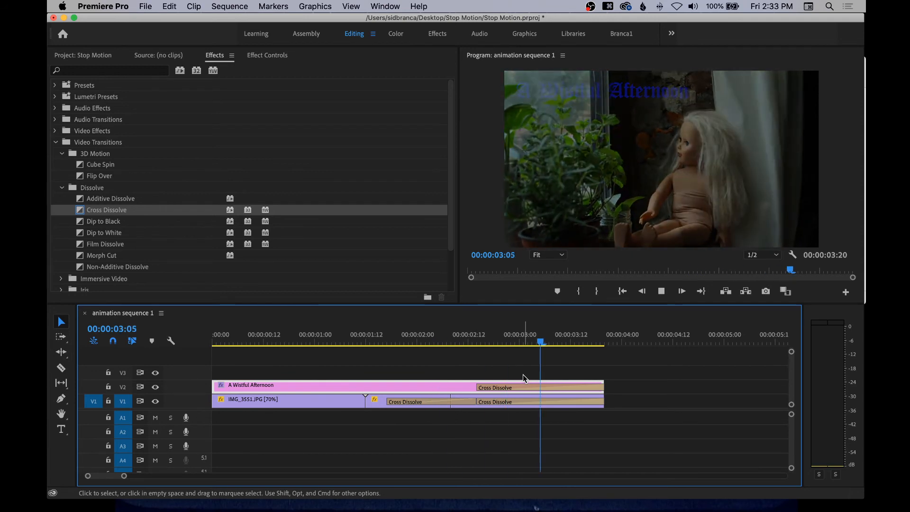
pyautogui.click(480, 390)
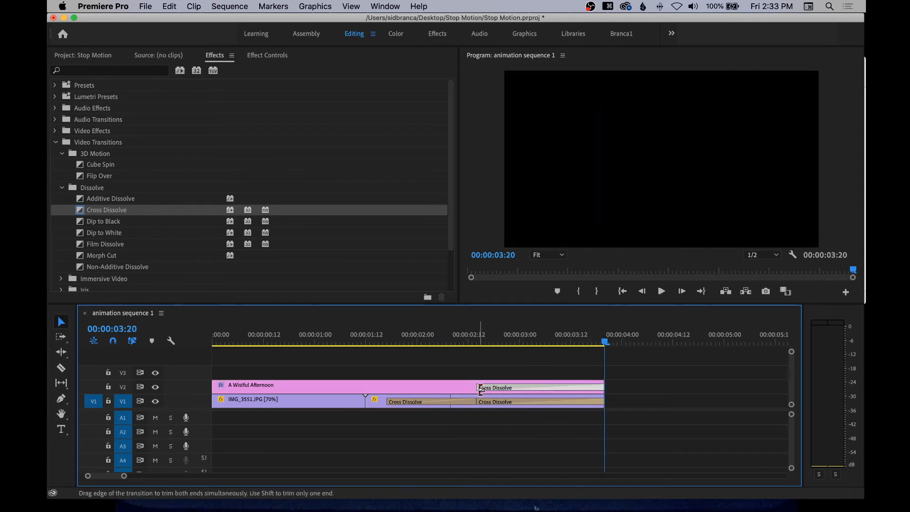
pyautogui.moveTo(480, 390); pyautogui.dragTo(583, 390)
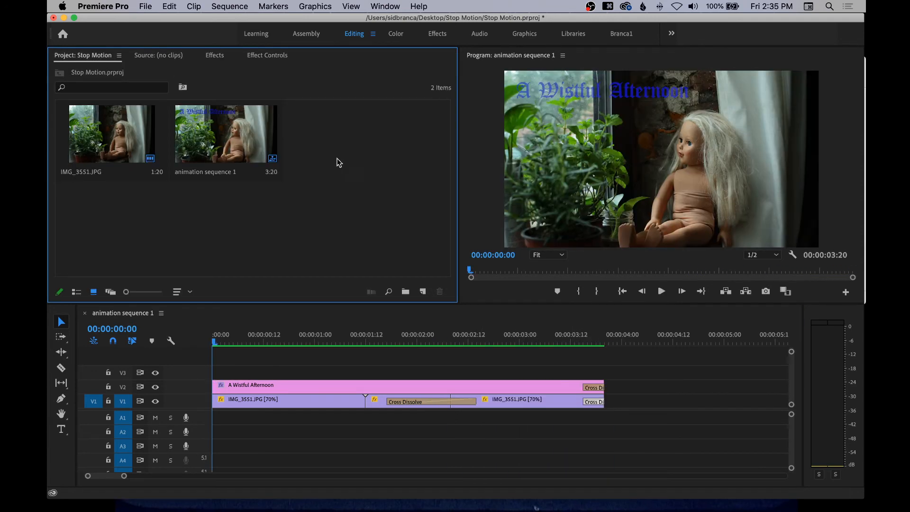
# Import the audio file "05 You Are My Sister (ft. Boy George).mp3" from the Stop Motion folder into the project.
pyautogui.click(147, 6)
pyautogui.click(180, 293)
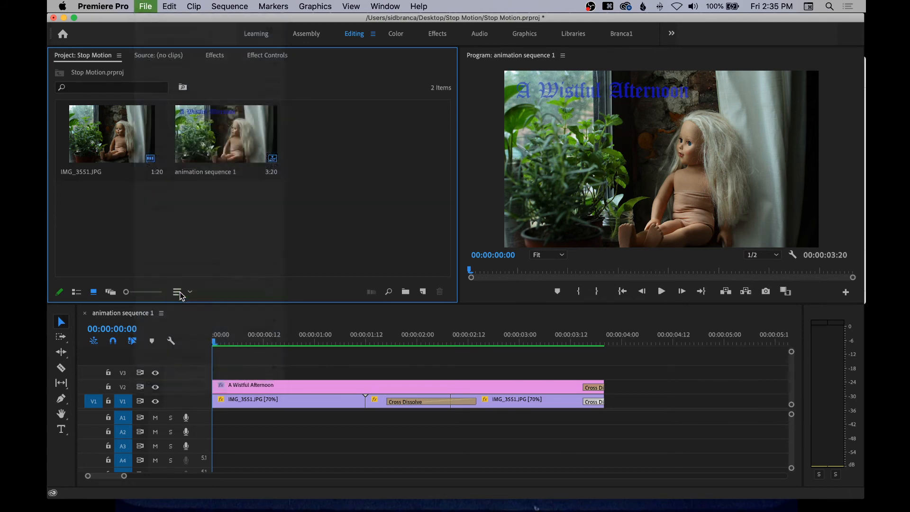
pyautogui.click(509, 103)
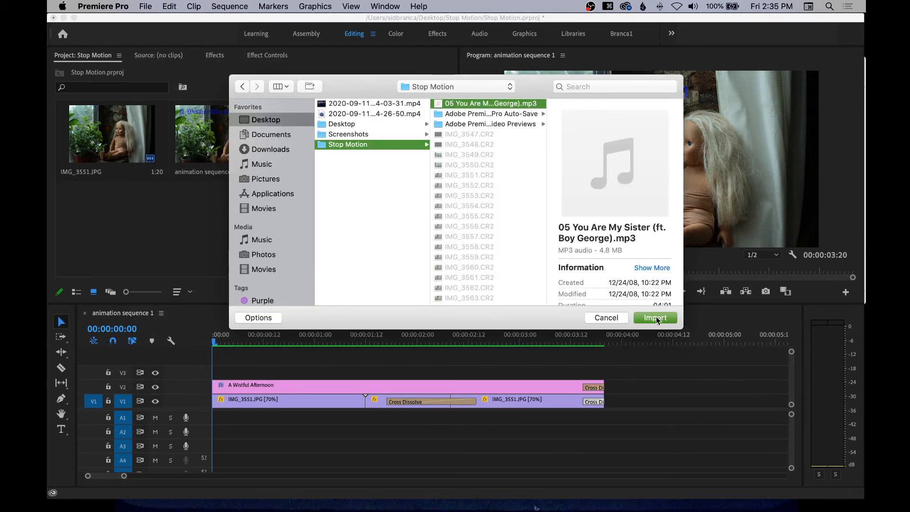
pyautogui.click(656, 318)
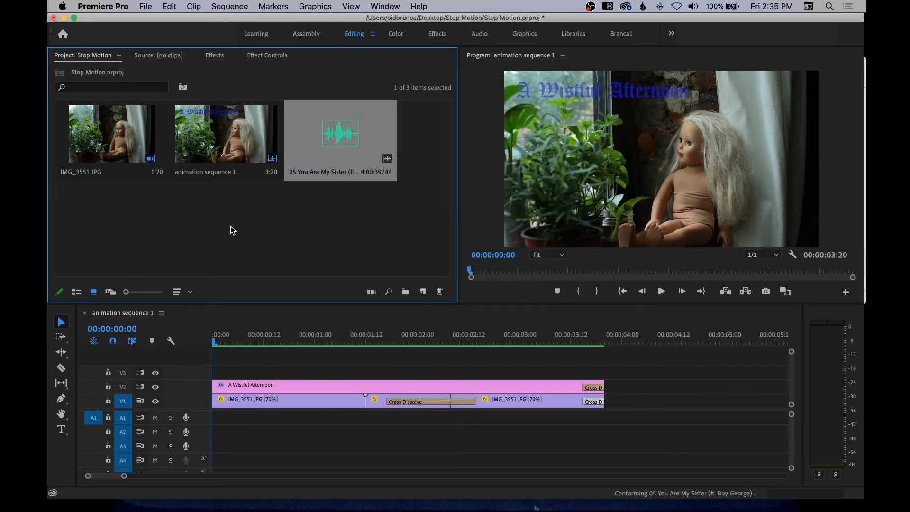
# Place the song on track A1, cut off about its first 13 frames, and move the rest to the sequence start.
pyautogui.moveTo(298, 147); pyautogui.dragTo(214, 421)
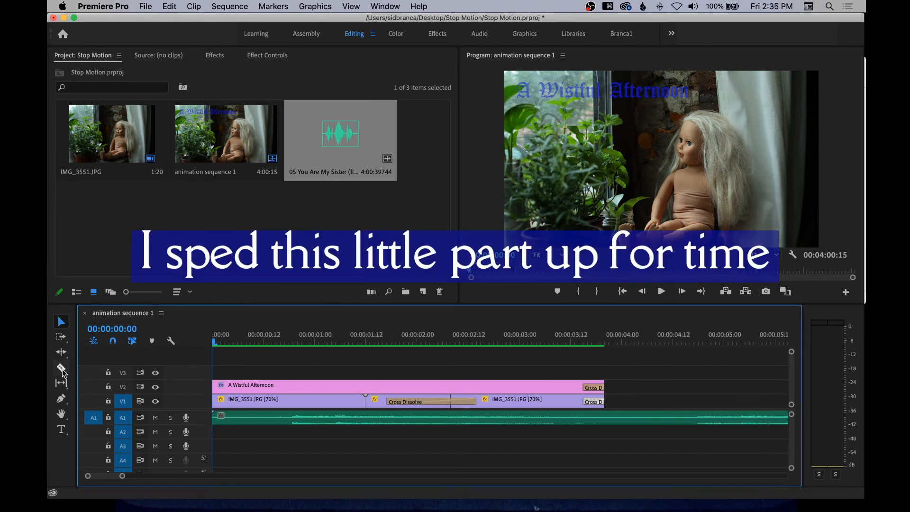
pyautogui.press('c')
pyautogui.click(268, 418)
pyautogui.press('v')
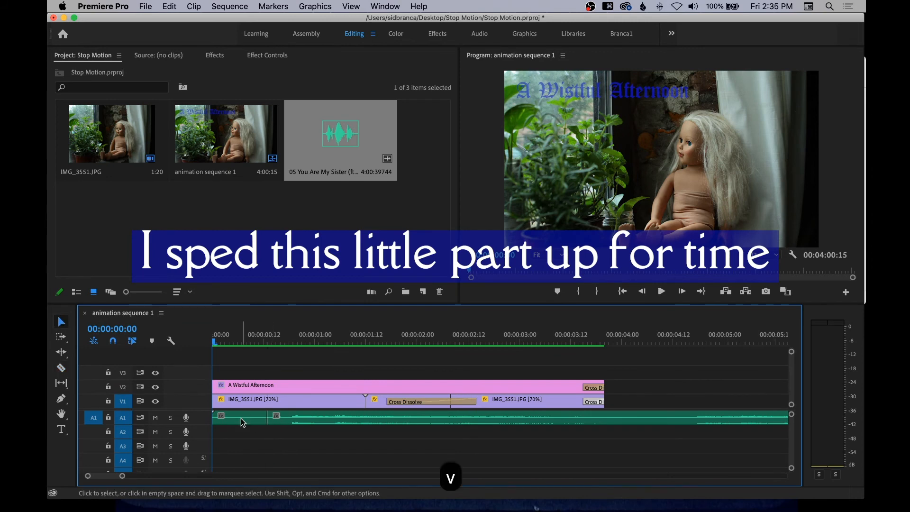
pyautogui.click(242, 422)
pyautogui.press('BackSpace')
pyautogui.moveTo(311, 421); pyautogui.dragTo(256, 426)
# Play through the music on A1, split the audio clip at 00:00:13:18 and delete everything after the cut.
pyautogui.press('space')
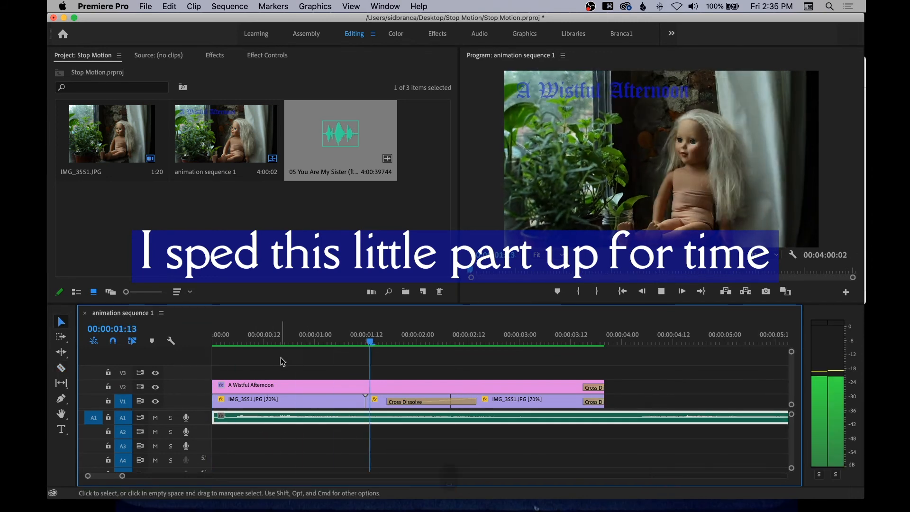
pyautogui.press('space')
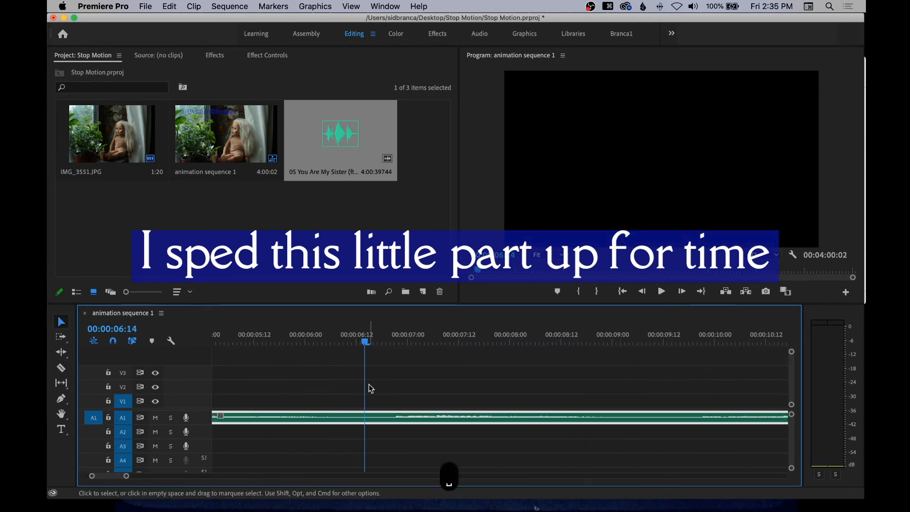
pyautogui.press('c')
pyautogui.press('space')
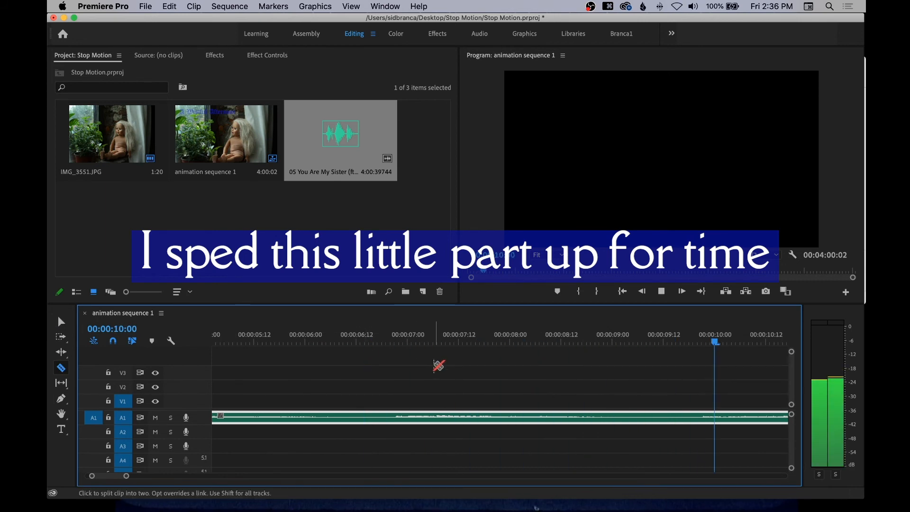
pyautogui.press('space')
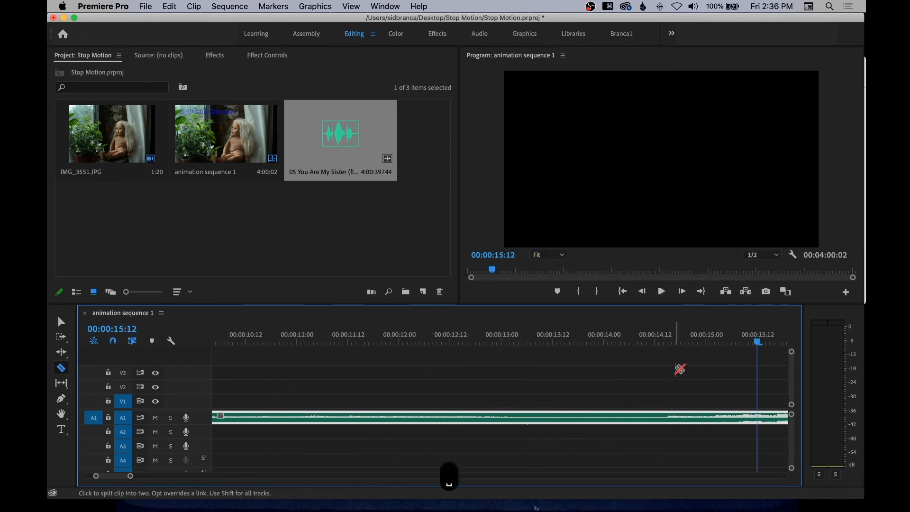
pyautogui.moveTo(631, 338); pyautogui.dragTo(578, 337)
pyautogui.click(578, 417)
pyautogui.press('v')
pyautogui.click(623, 421)
pyautogui.press('BackSpace')
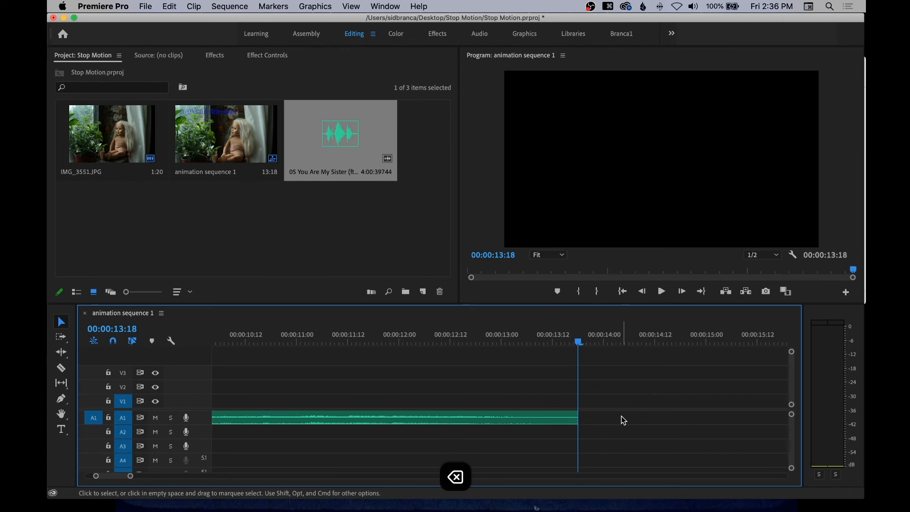
# Split the audio at 00:00:03:20 where the video ends, delete the first part and move the remainder to the sequence start.
pyautogui.press('Up')
pyautogui.press('c')
pyautogui.press('v')
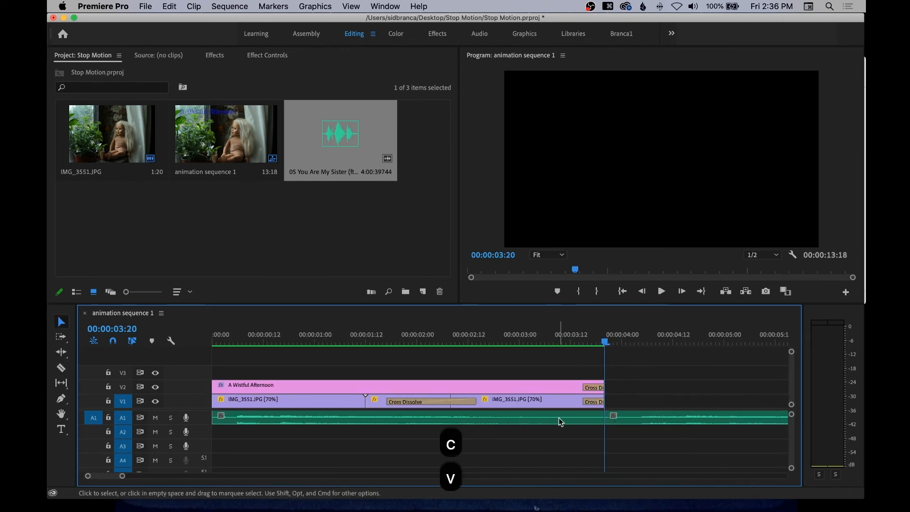
pyautogui.click(559, 419)
pyautogui.press('BackSpace')
pyautogui.moveTo(681, 419); pyautogui.dragTo(294, 424)
pyautogui.moveTo(600, 339); pyautogui.dragTo(204, 339)
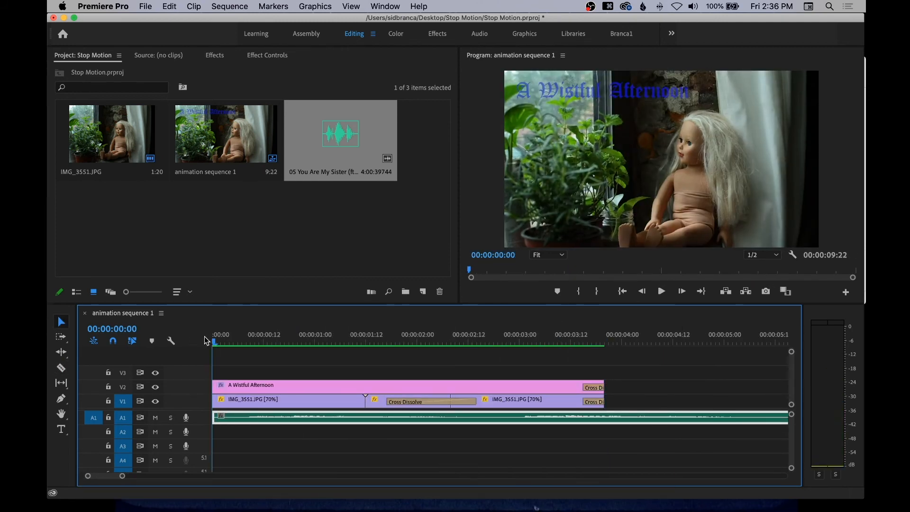
# Play the sequence from the start, split the music at 00:00:05:10 and delete the part after it.
pyautogui.press('space')
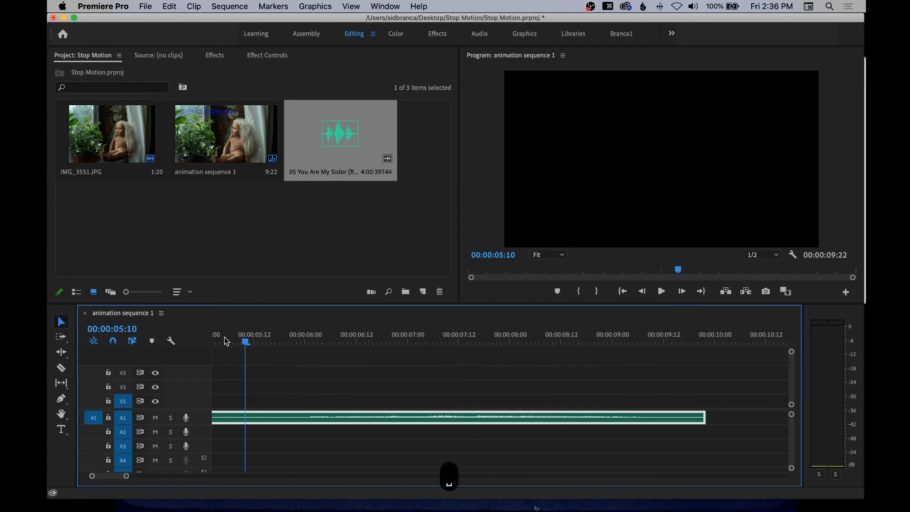
pyautogui.press('c')
pyautogui.click(246, 417)
pyautogui.press('v')
pyautogui.click(284, 417)
pyautogui.press('BackSpace')
pyautogui.press('Up')
# Mark the sequence's In point at 00:00:00:00 and its Out point at 00:00:05:09, the last frame of the music.
pyautogui.click(767, 344)
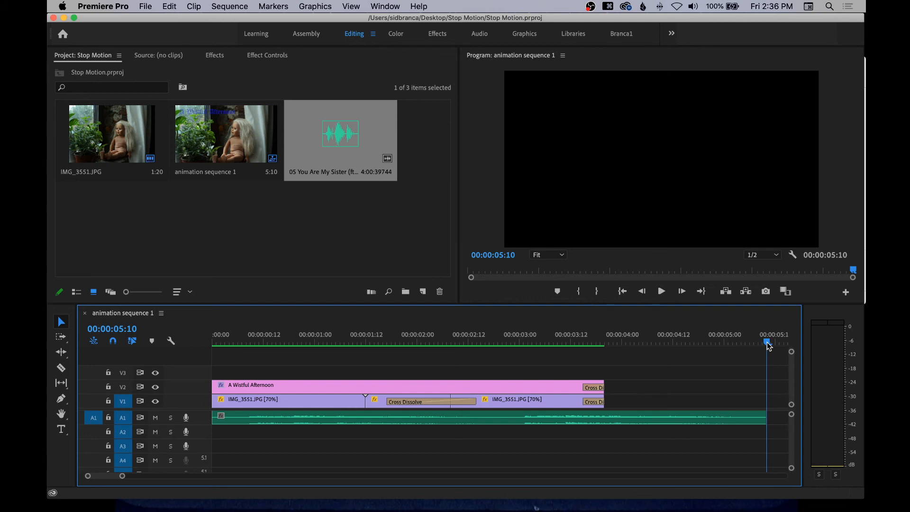
pyautogui.press('o')
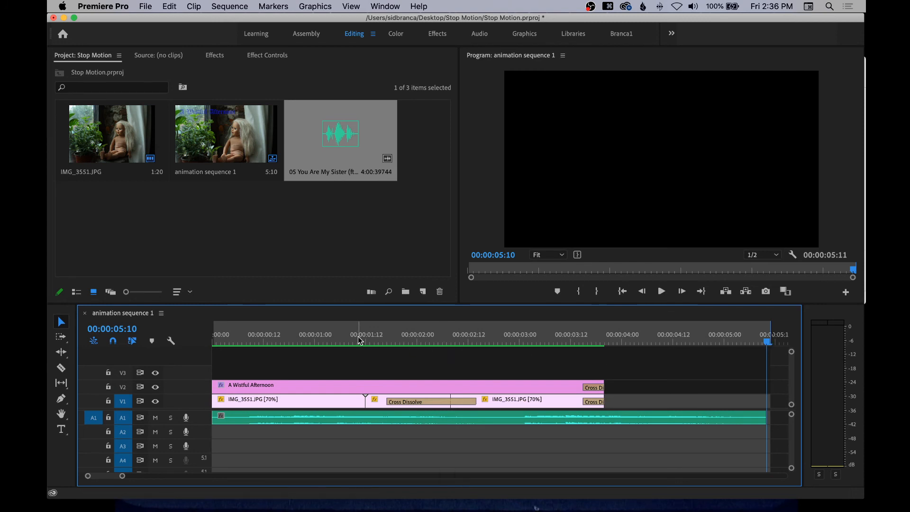
pyautogui.click(276, 337)
pyautogui.moveTo(263, 337); pyautogui.dragTo(194, 338)
pyautogui.press('i')
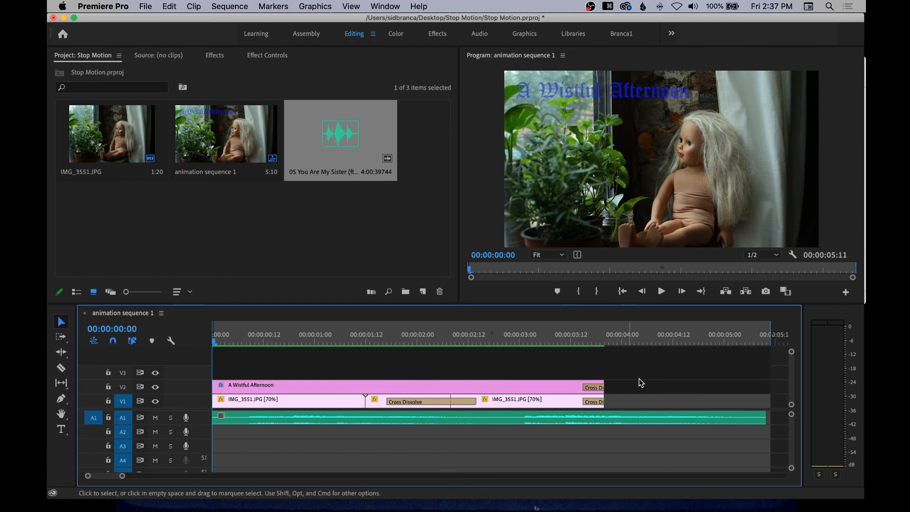
pyautogui.click(767, 340)
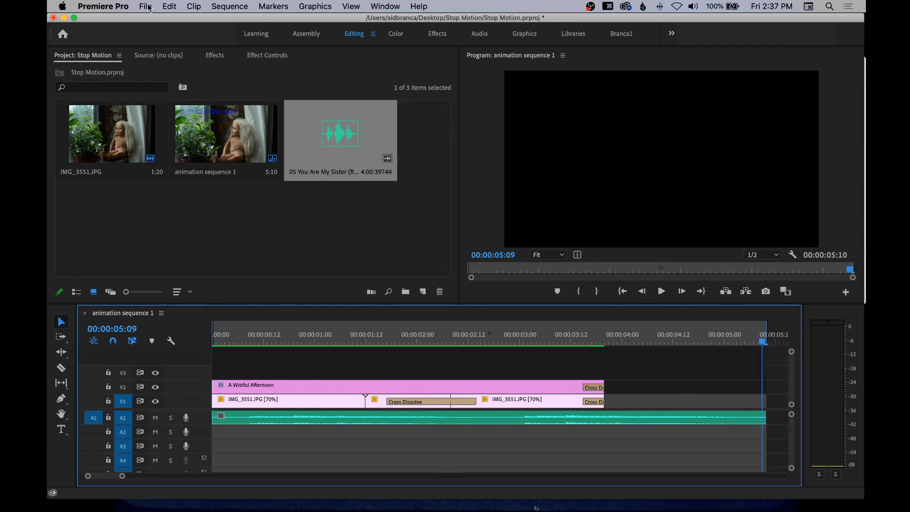
# Open the media export settings, preview the frame at 00:00:01:20 and keep the source range at Sequence In/Out.
pyautogui.click(147, 7)
pyautogui.moveTo(203, 320)
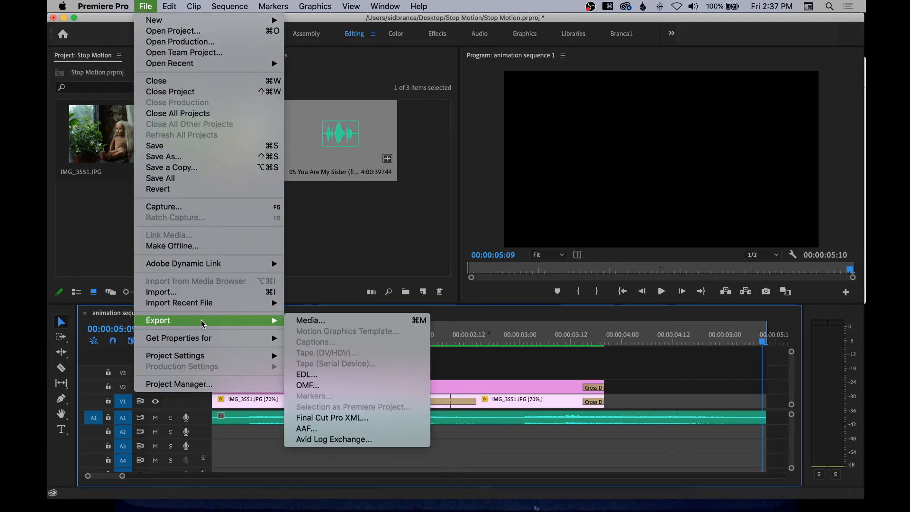
pyautogui.click(315, 324)
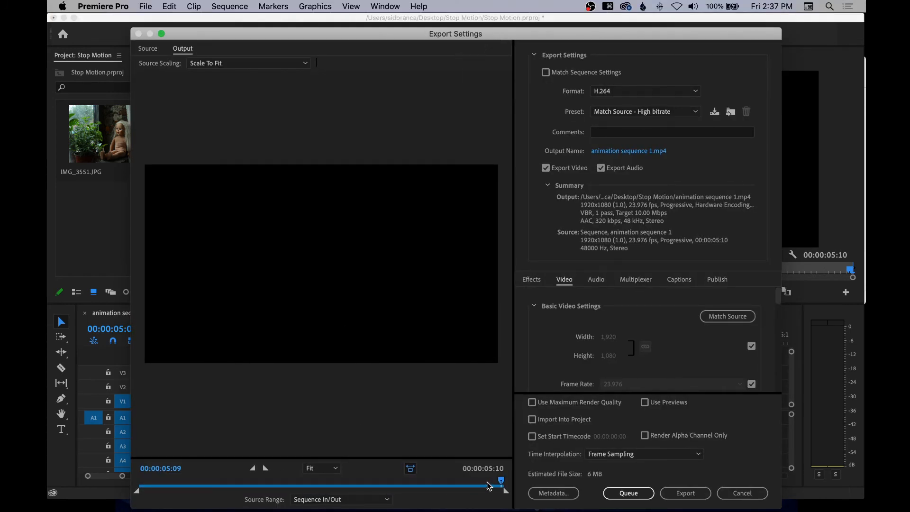
pyautogui.moveTo(500, 483); pyautogui.dragTo(262, 482)
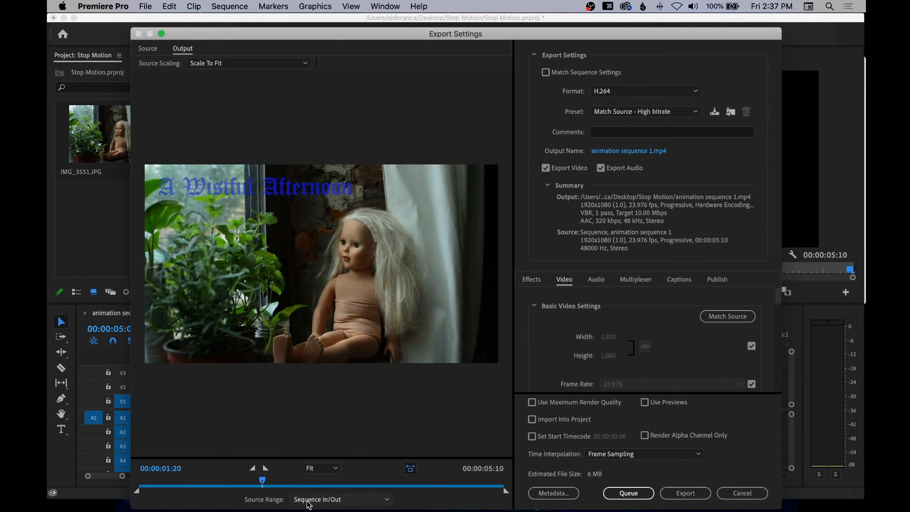
pyautogui.click(336, 502)
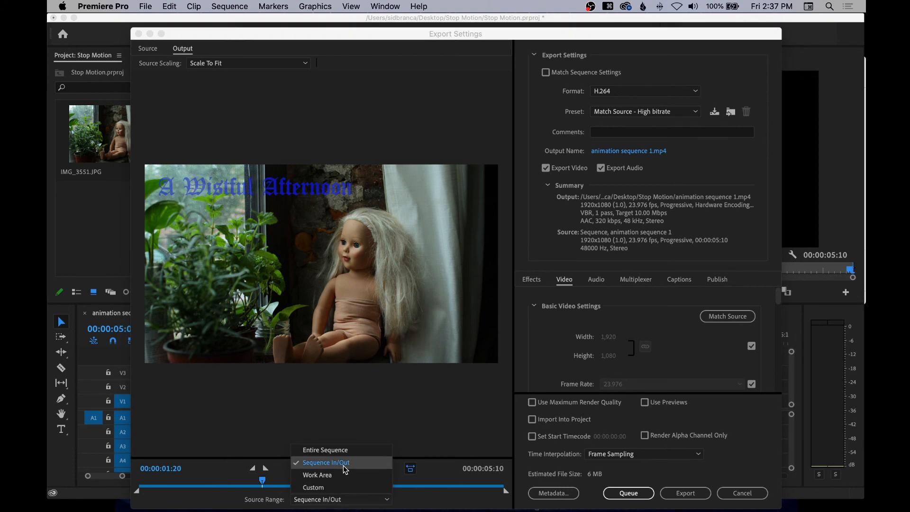
pyautogui.click(358, 501)
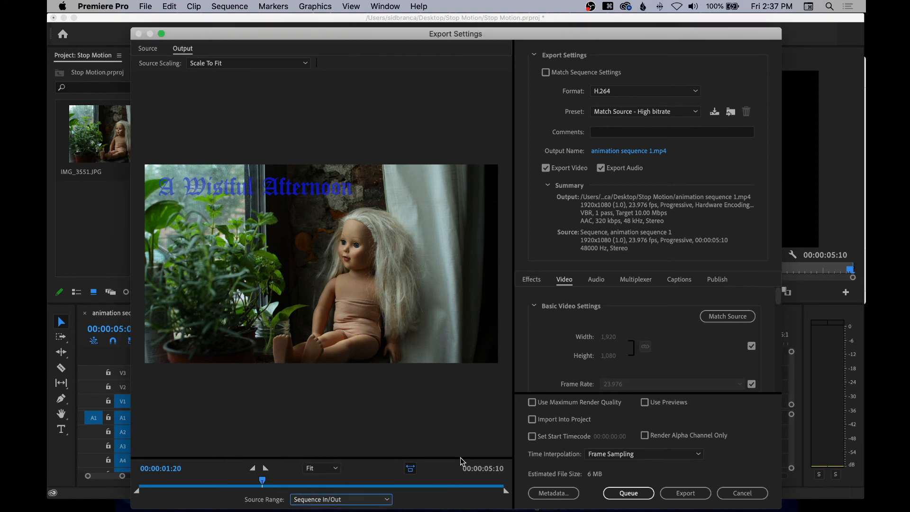
# Keep the export format at H.264 and choose the YouTube 1080p Full HD preset.
pyautogui.click(623, 92)
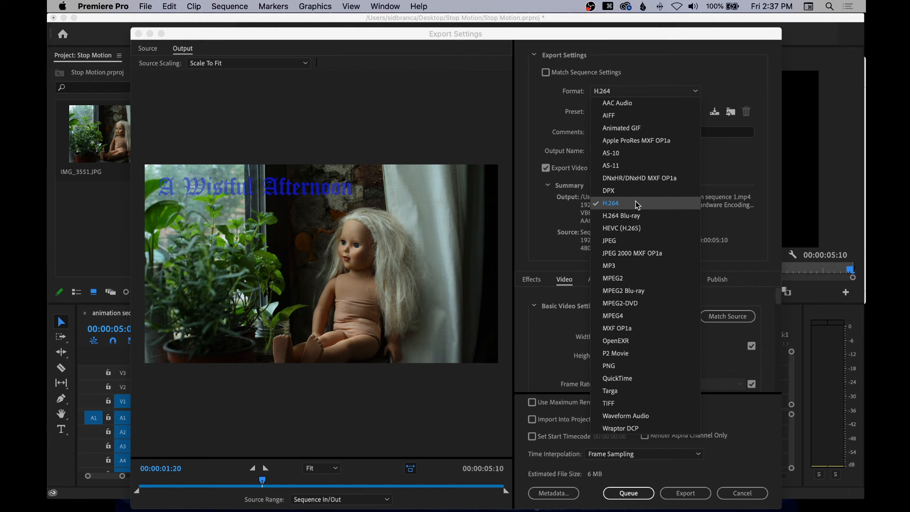
pyautogui.click(637, 207)
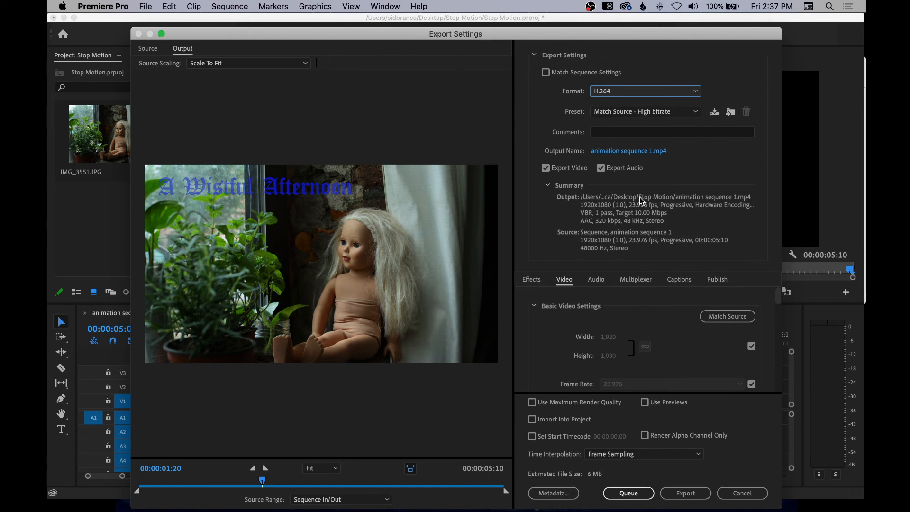
pyautogui.click(696, 114)
pyautogui.scroll(-5, 686, 158)
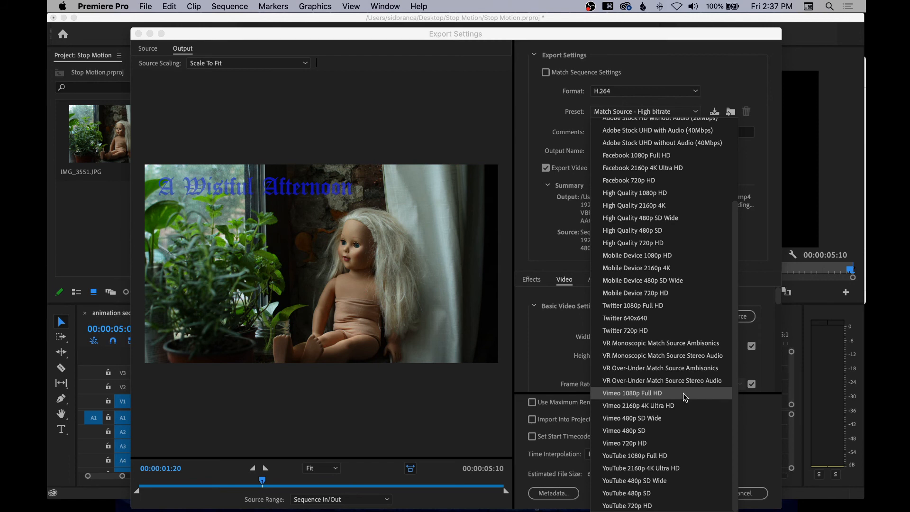
pyautogui.click(686, 458)
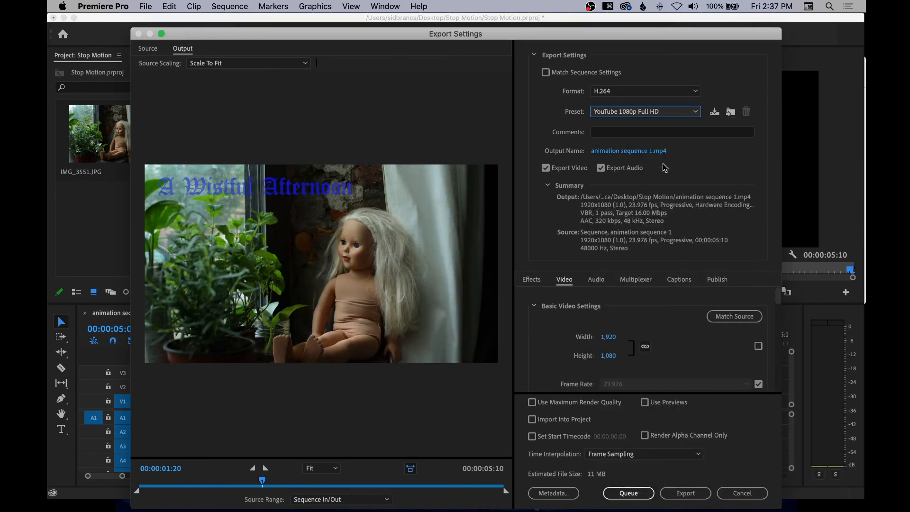
# Choose the Stop Motion folder on the Desktop as the location for the exported file.
pyautogui.click(638, 152)
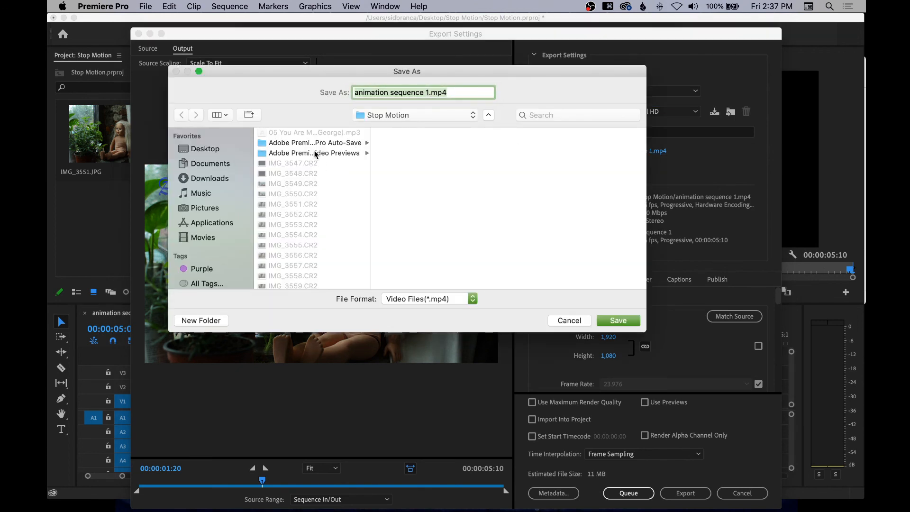
pyautogui.click(383, 117)
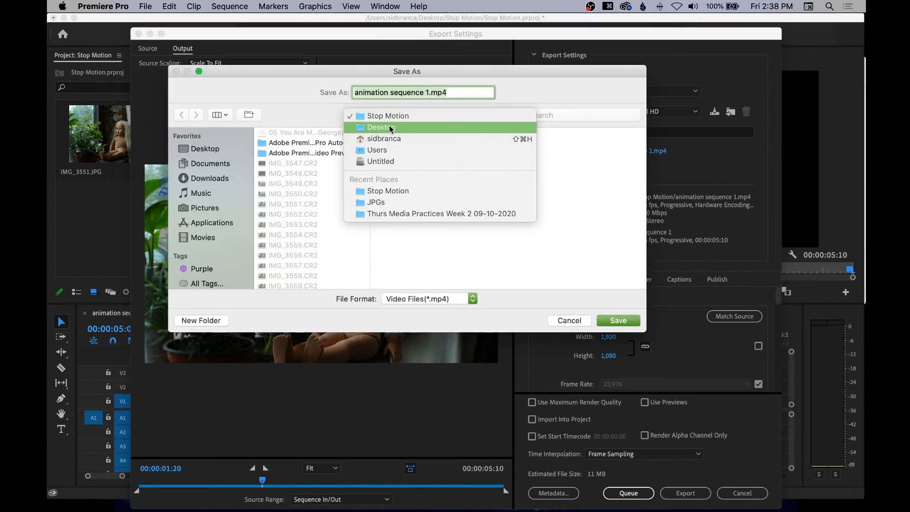
pyautogui.click(391, 128)
pyautogui.click(305, 173)
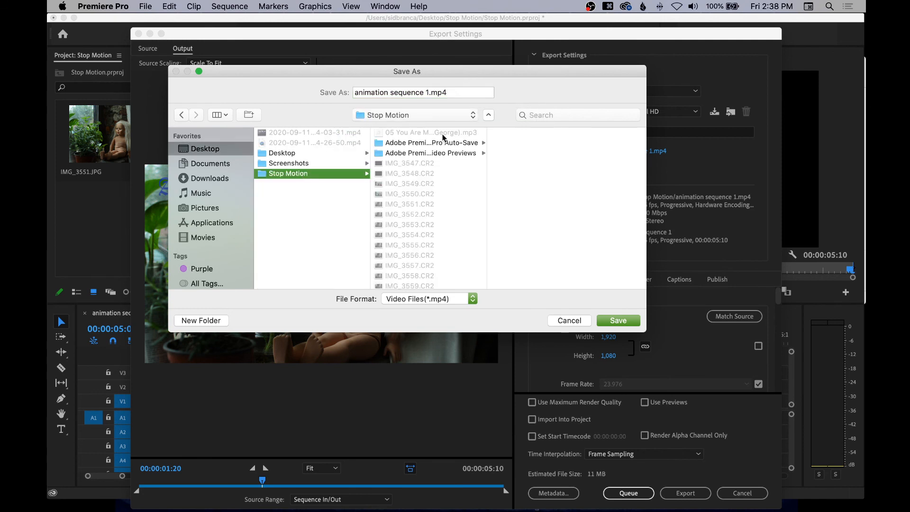
# Name the output file "A Wistful Afternoon version 1.mp4", save the name and export the sequence.
pyautogui.click(426, 93)
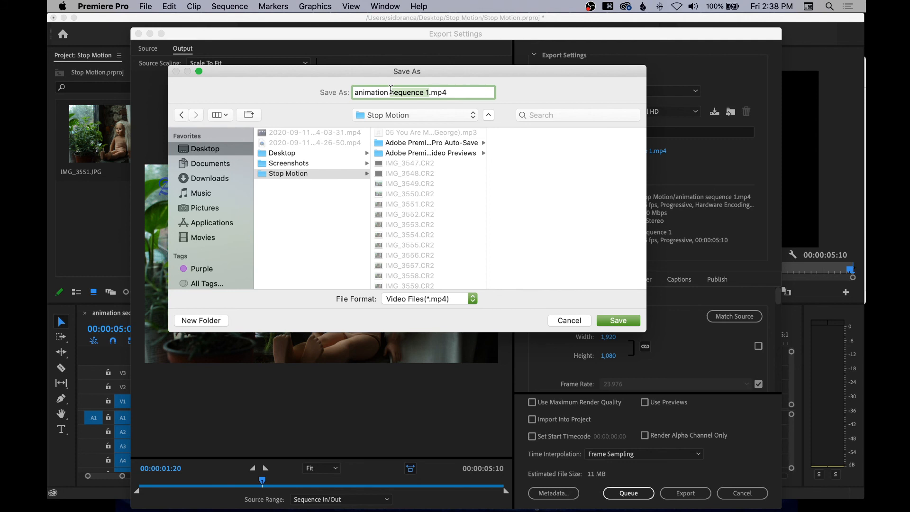
pyautogui.press('BackSpace')
pyautogui.press('BackSpace')
pyautogui.press('BackSpace')
pyautogui.press('BackSpace')
pyautogui.press('BackSpace')
pyautogui.press('BackSpace')
pyautogui.press('BackSpace')
pyautogui.press('BackSpace')
pyautogui.press('BackSpace')
pyautogui.press('BackSpace')
pyautogui.press('BackSpace')
pyautogui.press('BackSpace')
pyautogui.press('BackSpace')
pyautogui.press('BackSpace')
pyautogui.press('BackSpace')
pyautogui.press('BackSpace')
pyautogui.press('BackSpace')
pyautogui.press('BackSpace')
pyautogui.press('BackSpace')
pyautogui.press('BackSpace')
pyautogui.write('A')
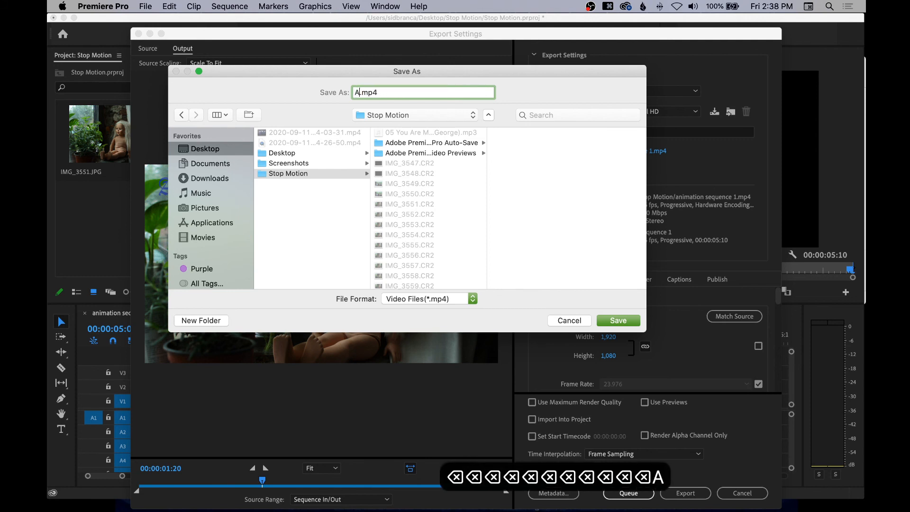
pyautogui.write(' w')
pyautogui.press('BackSpace')
pyautogui.write('Wistful ')
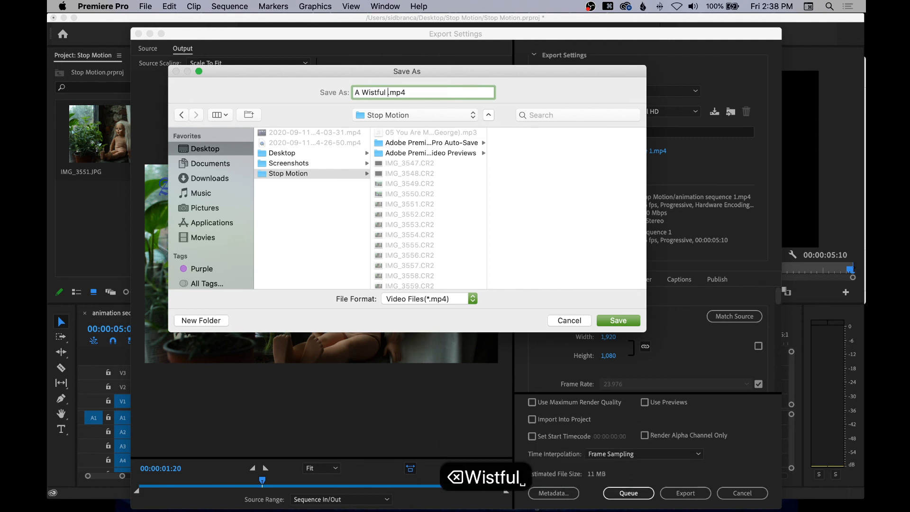
pyautogui.write('Afternoon')
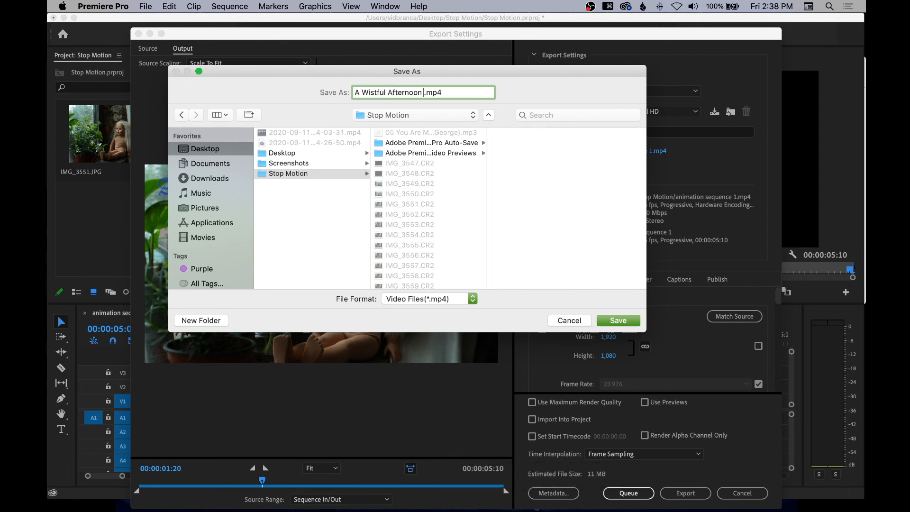
pyautogui.write(' version 1')
pyautogui.click(627, 323)
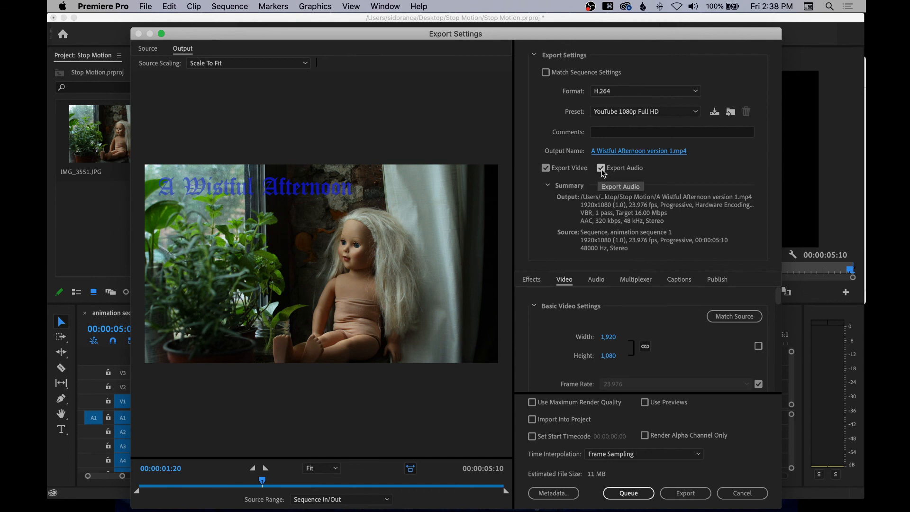
pyautogui.scroll(-10, 678, 341)
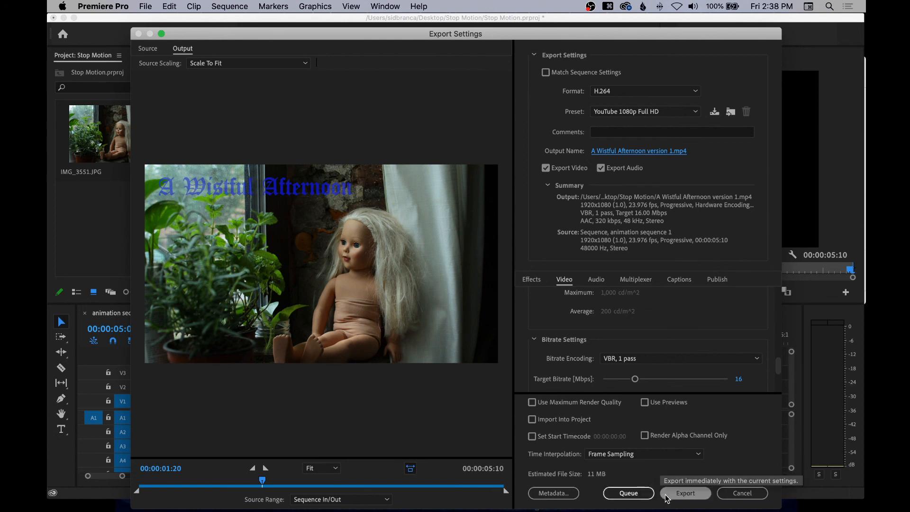
pyautogui.click(700, 500)
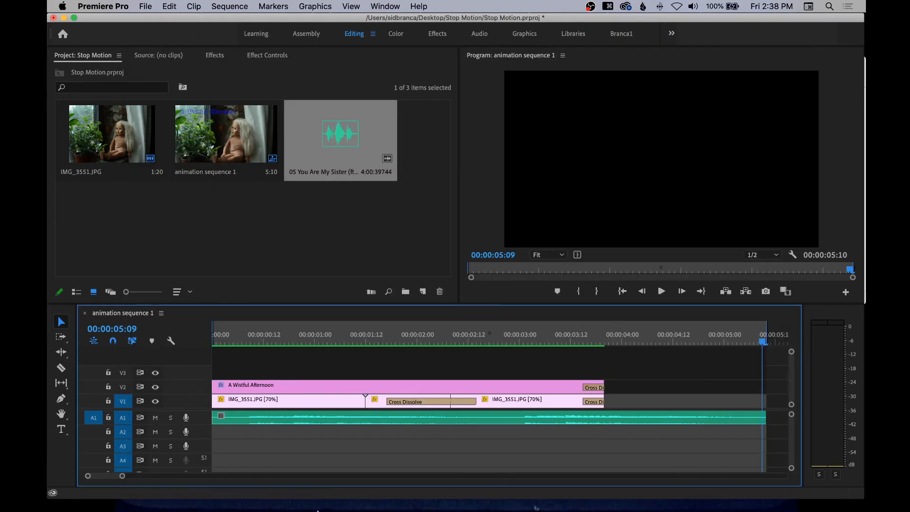
# Switch to Finder, open "A Wistful Afternoon version 1.mp4" from the Stop Motion folder in QuickTime Player and play it.
pyautogui.moveTo(219, 497)
pyautogui.click(93, 492)
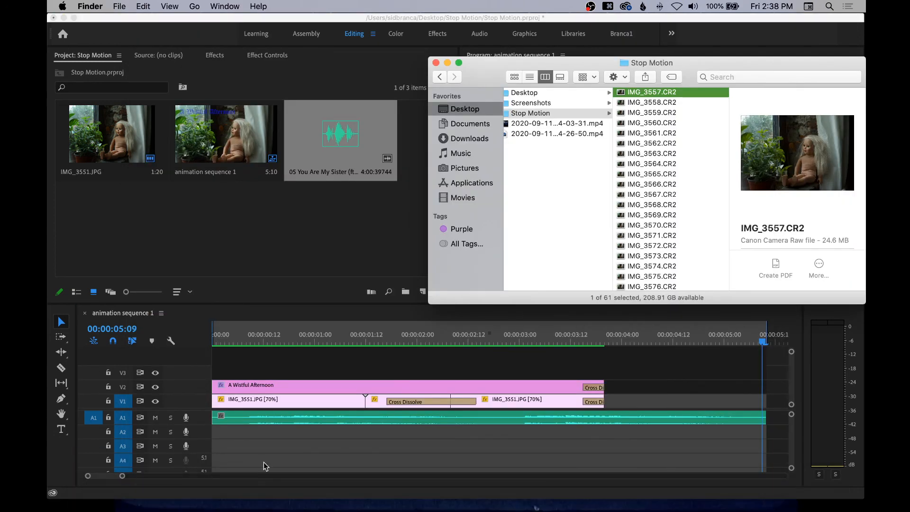
pyautogui.scroll(-15, 649, 163)
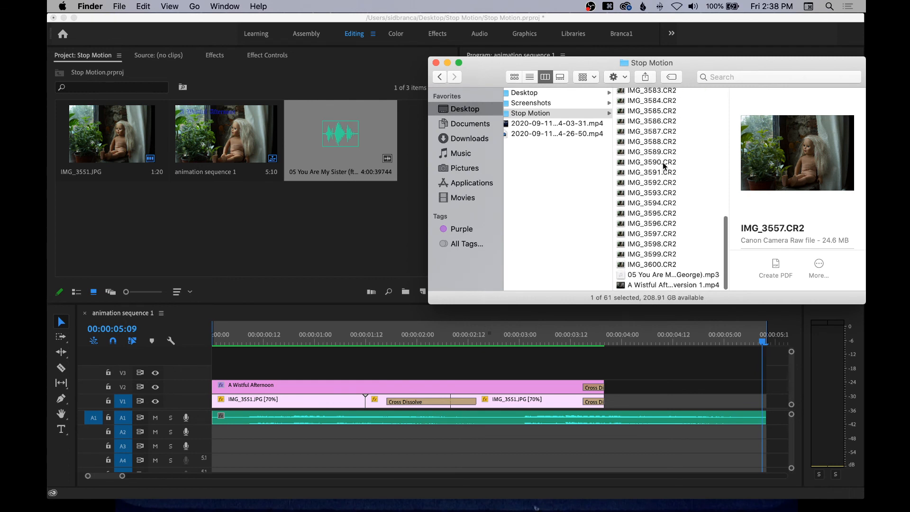
pyautogui.click(662, 286)
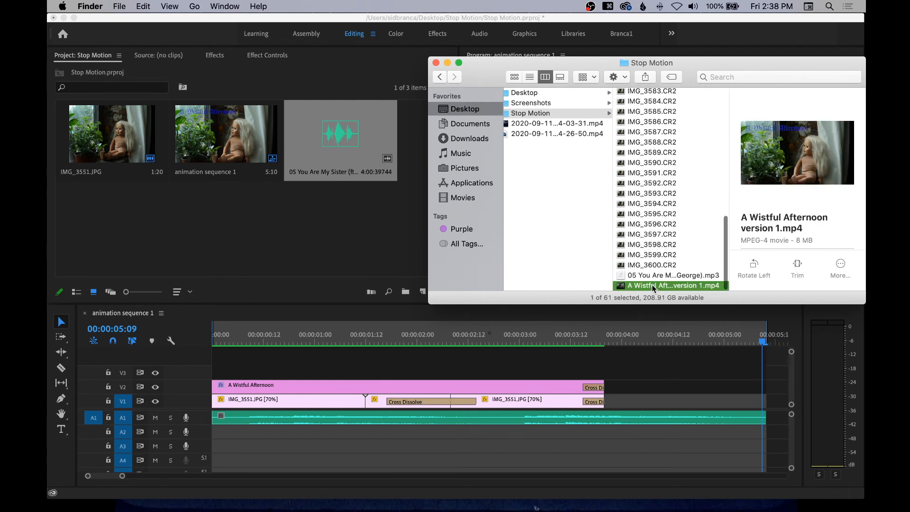
pyautogui.doubleClick(652, 285)
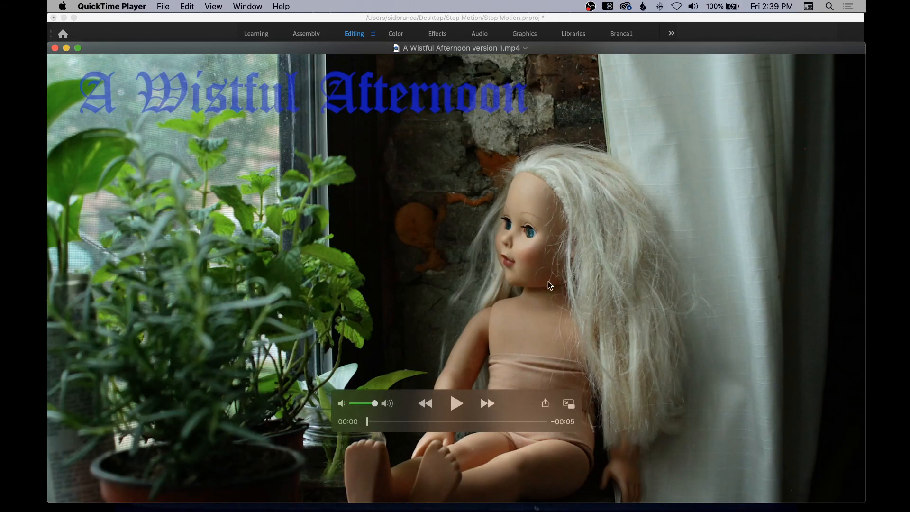
pyautogui.click(456, 404)
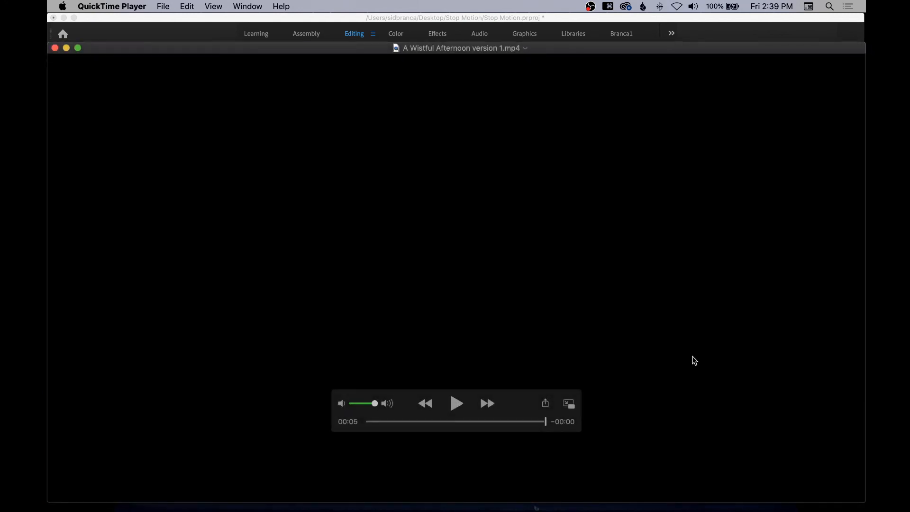
pyautogui.click(455, 404)
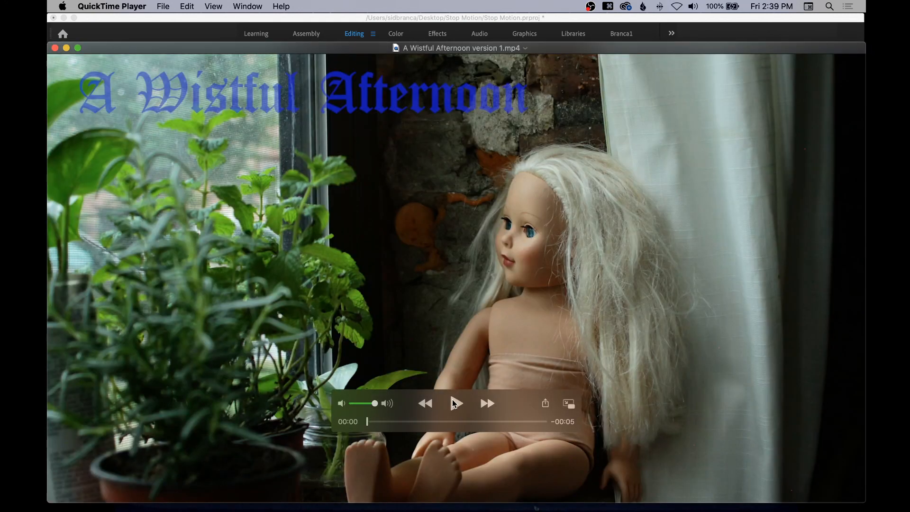